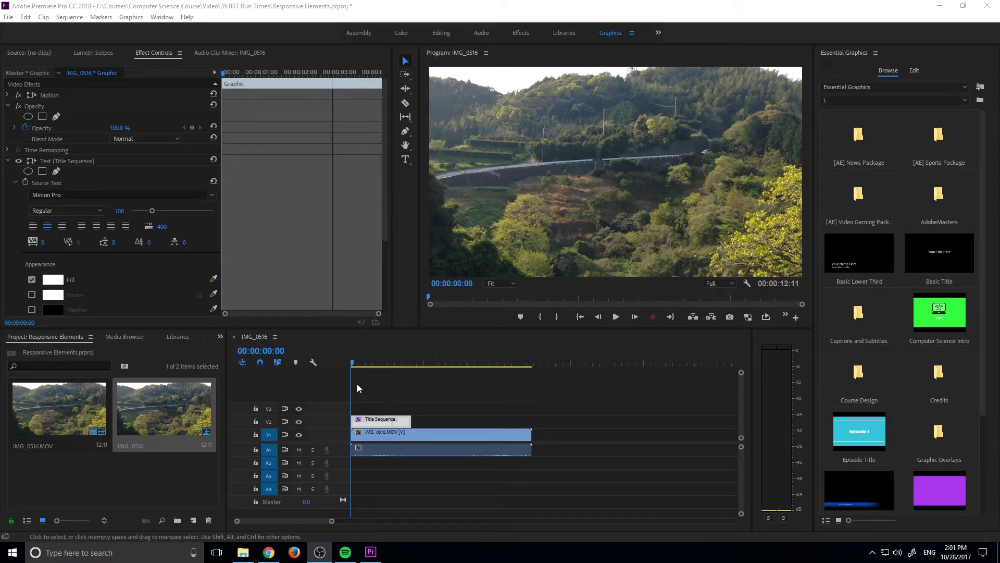
Step: Trim the Title Sequence clip on V2 to about 1:23 and scrub through its animation
left_click_drag(368, 366, 391, 362)
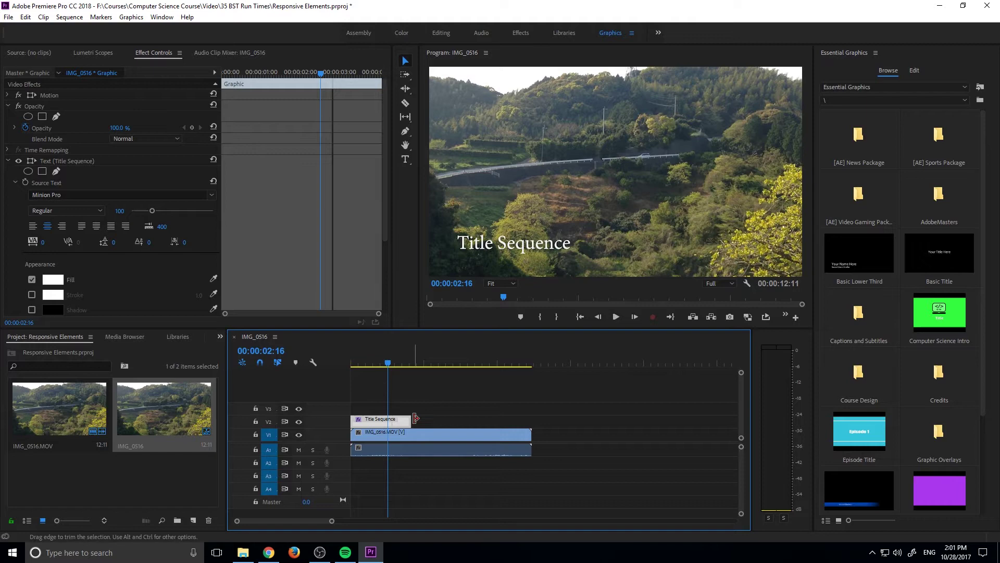
left_click_drag(411, 420, 375, 421)
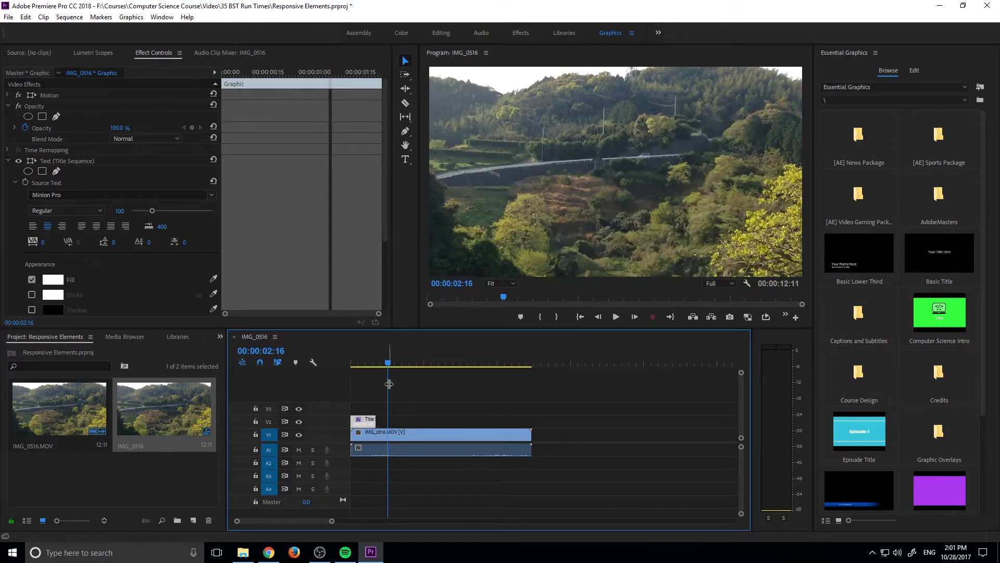
left_click_drag(387, 364, 360, 365)
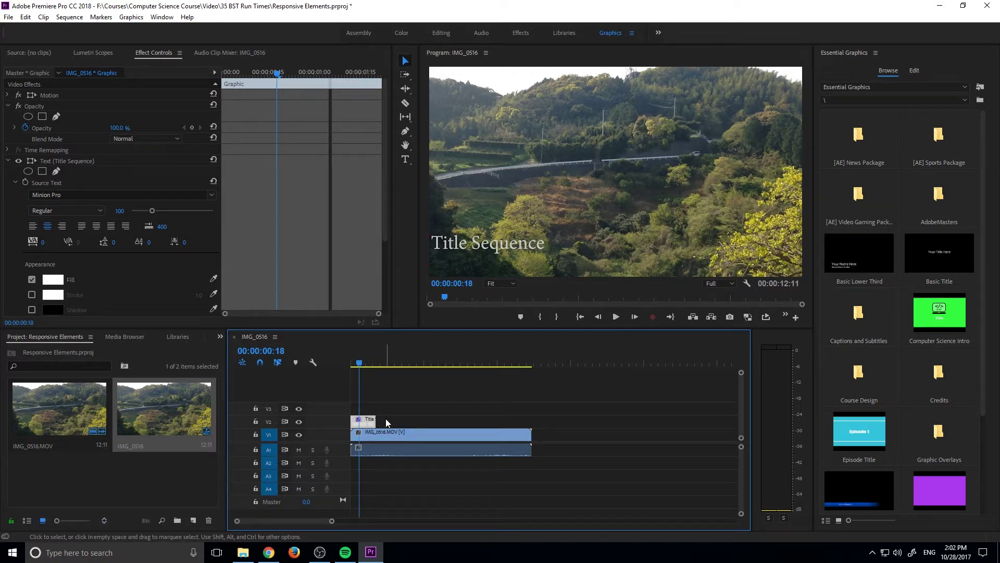
left_click(350, 366)
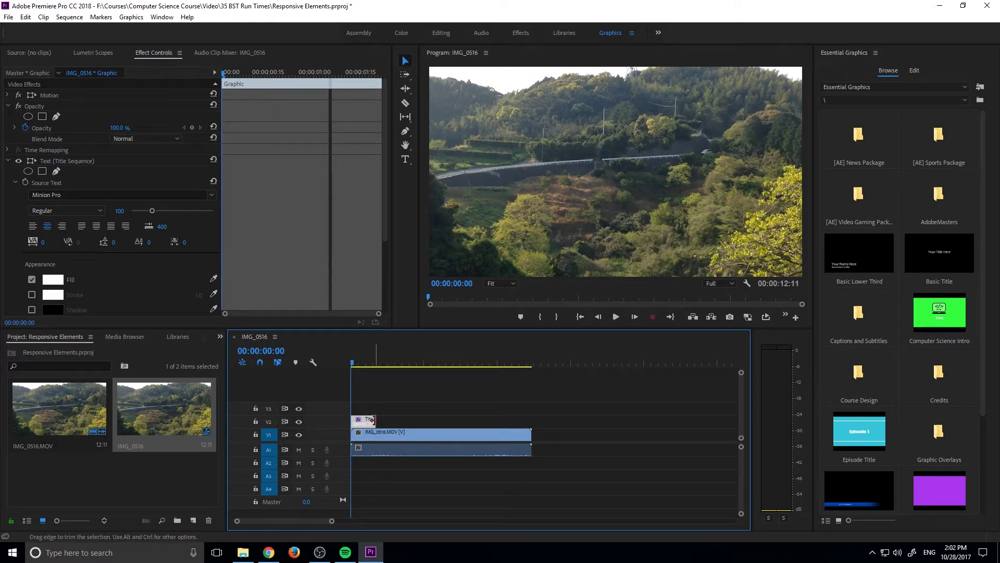
Step: Play the shortened title, then lengthen the V2 title clip and replay it from the start
key("space")
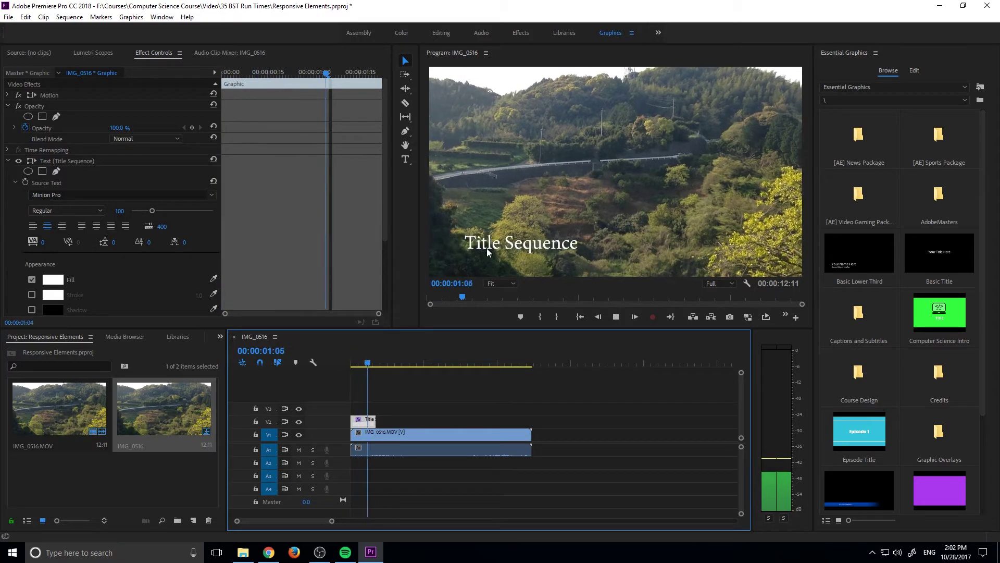
left_click_drag(350, 364, 364, 366)
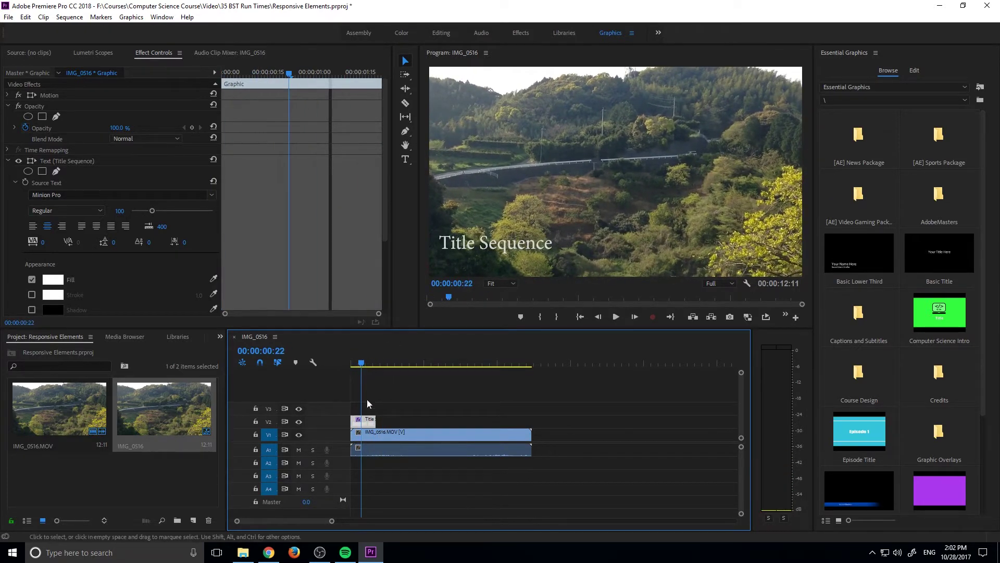
left_click_drag(375, 420, 516, 420)
key("Home")
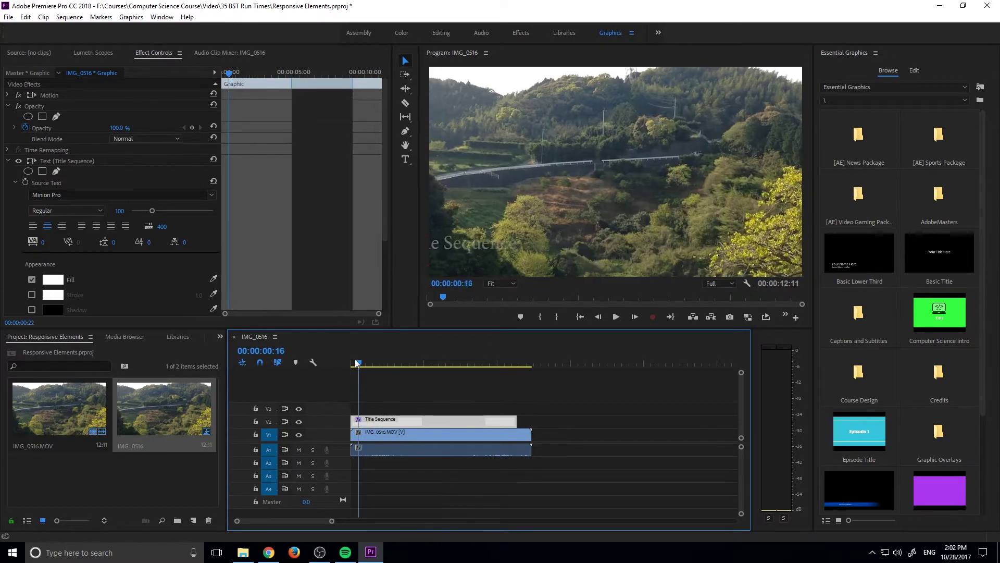
key("space")
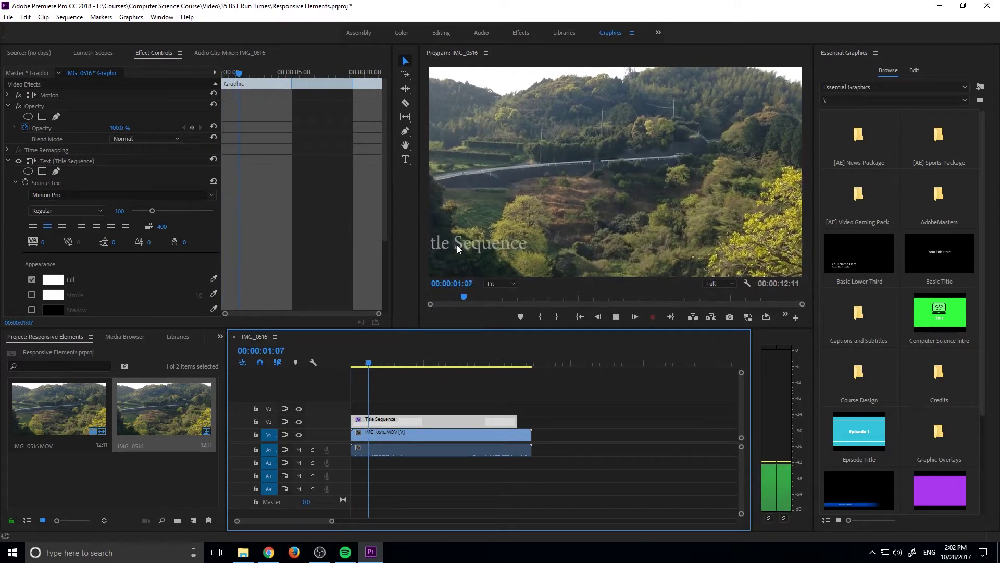
Step: Cut the title clip to a few frames and replay it, then extend it back and preview
left_click_drag(521, 419, 359, 420)
key("Home")
key("space")
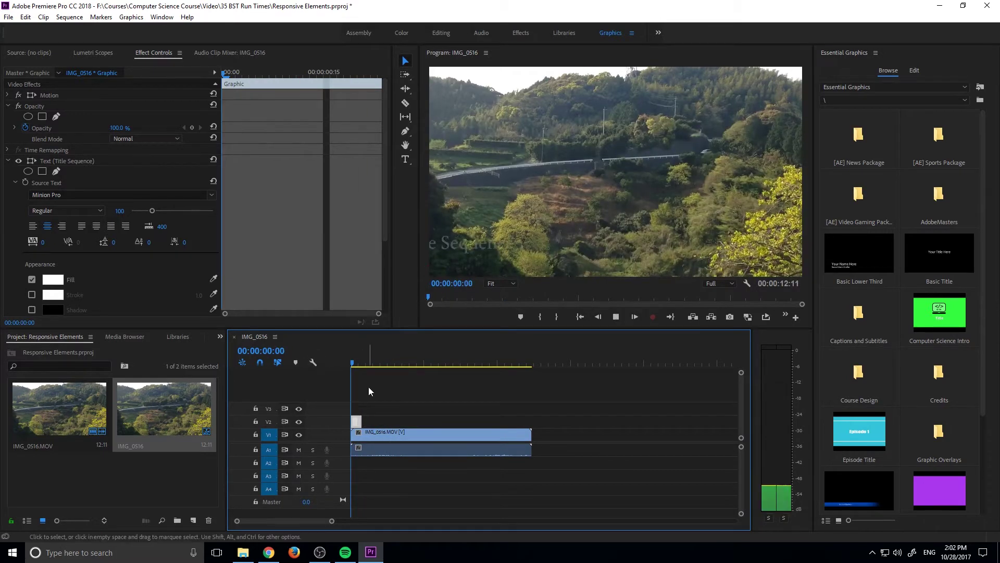
key("Home")
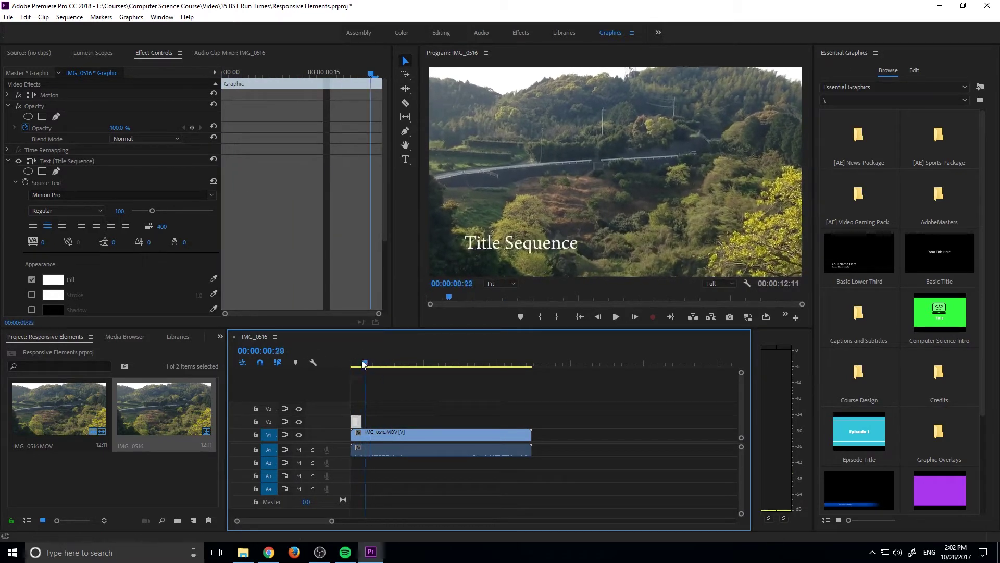
key("space")
left_click_drag(360, 420, 399, 420)
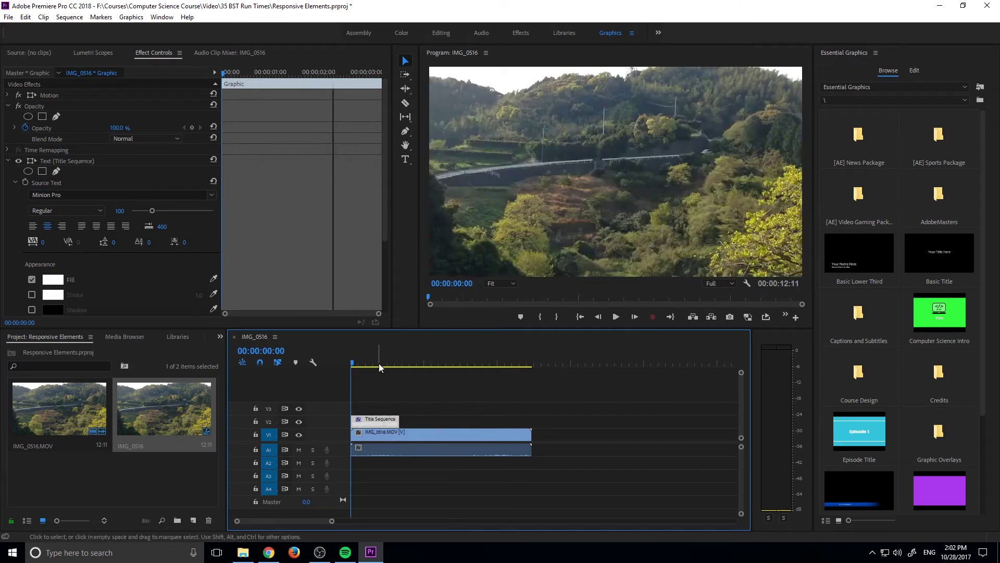
left_click(358, 362)
left_click_drag(359, 362, 402, 367)
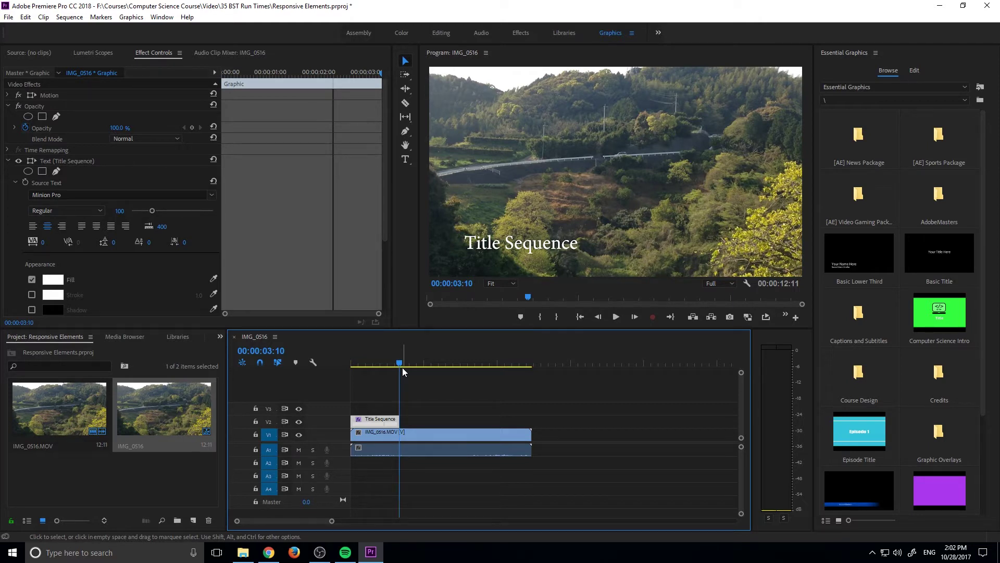
Step: In Essential Graphics Edit, confirm the Title Sequence layer is pinned to Video Frame, then deselect
left_click(921, 76)
left_click(875, 89)
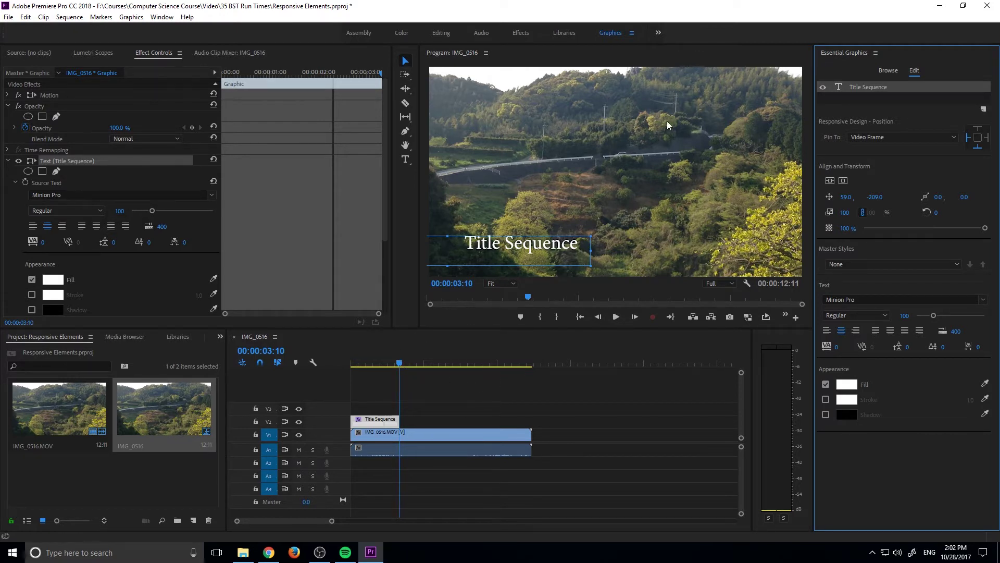
left_click(435, 377)
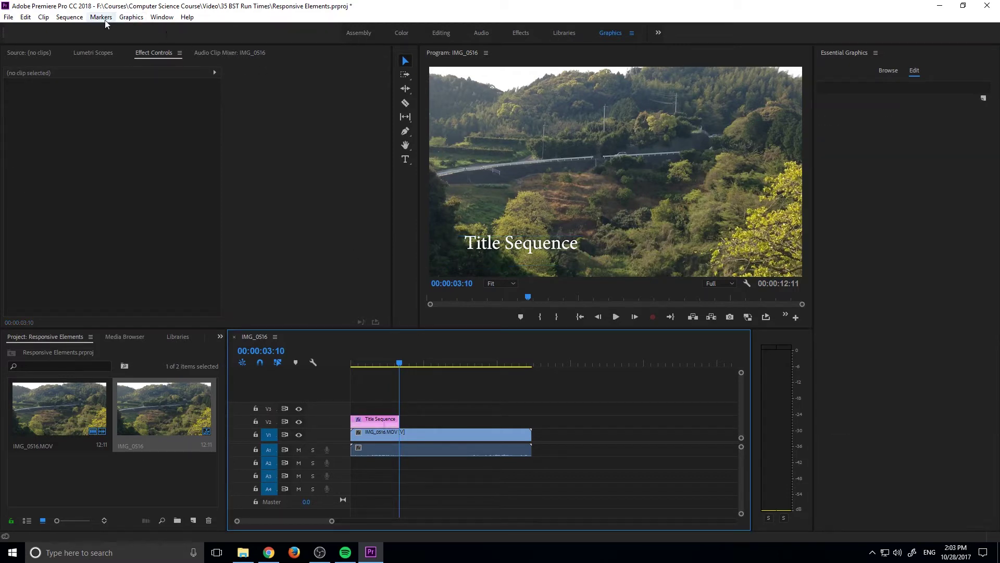
Step: Change the sequence frame width from 1920 to 1080 in Sequence Settings and apply it
left_click(69, 17)
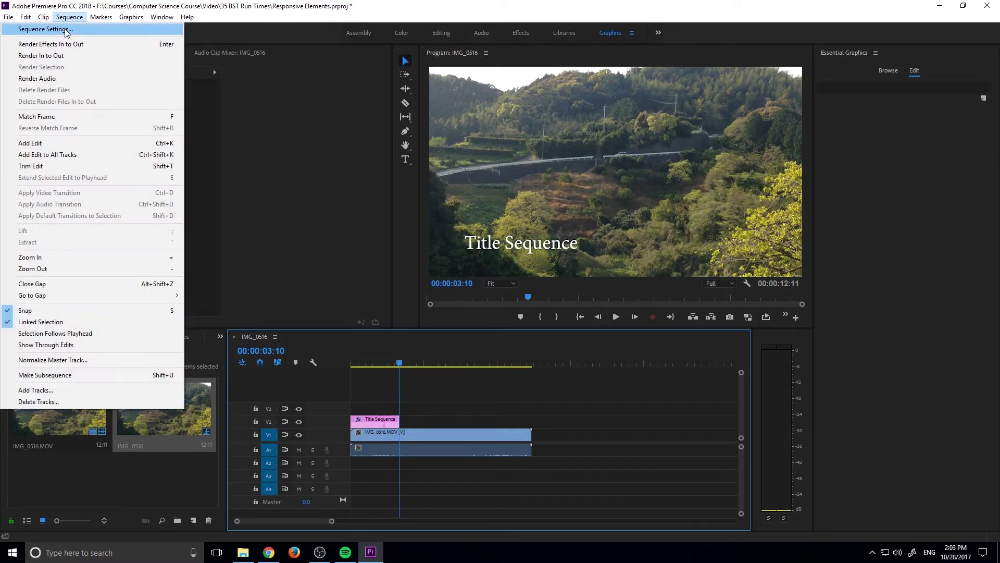
left_click(65, 29)
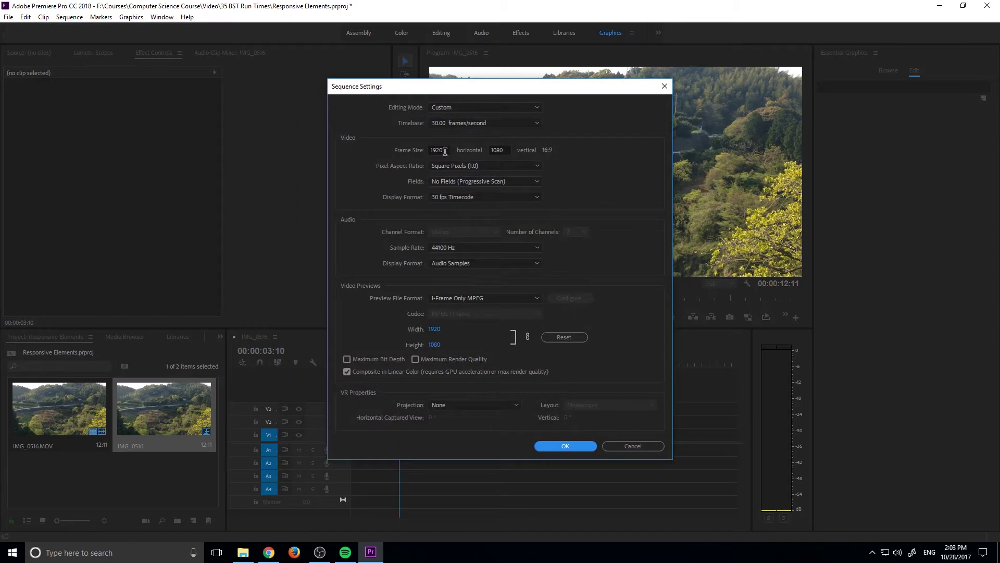
left_click(439, 151)
type("10")
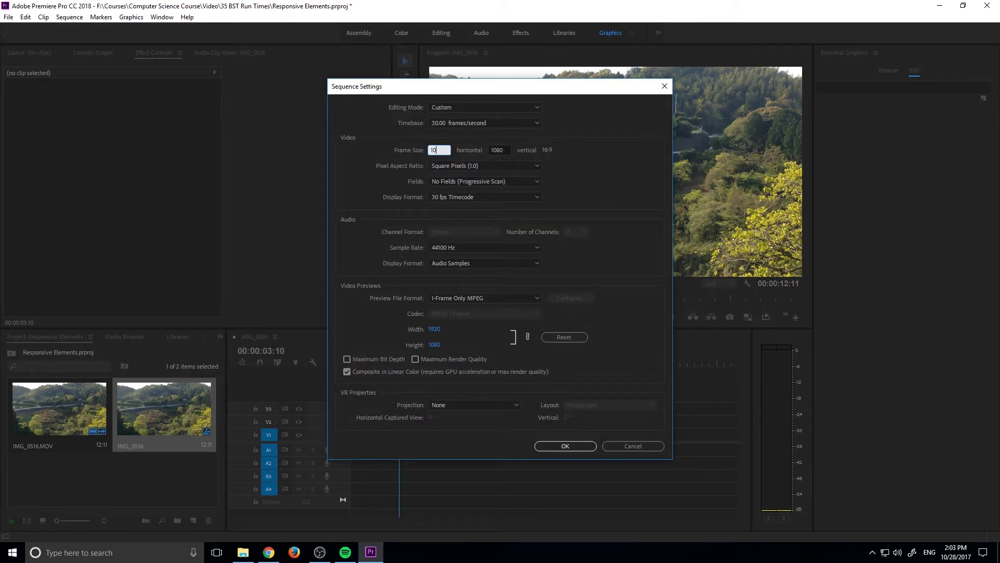
left_click(548, 153)
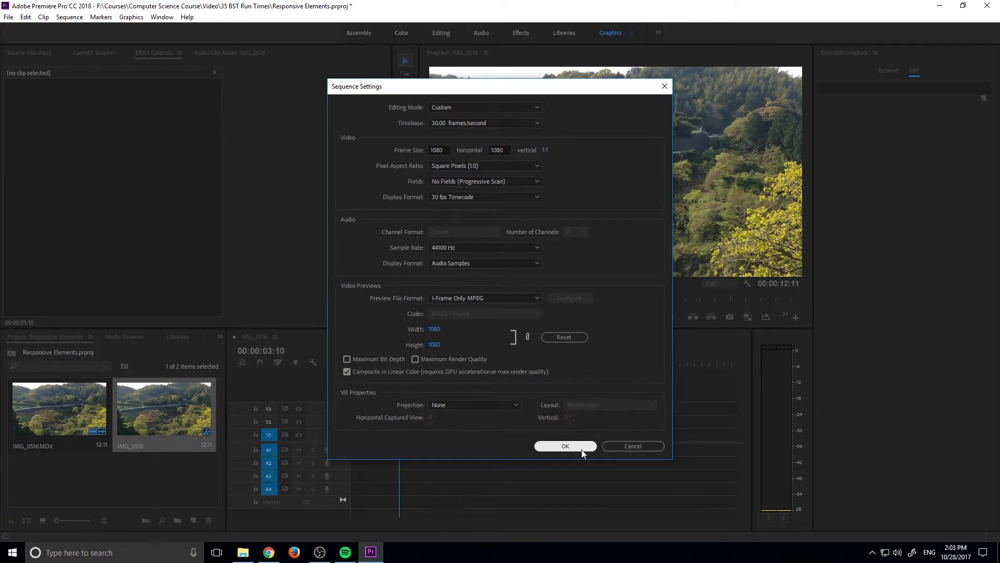
left_click_drag(513, 94, 246, 117)
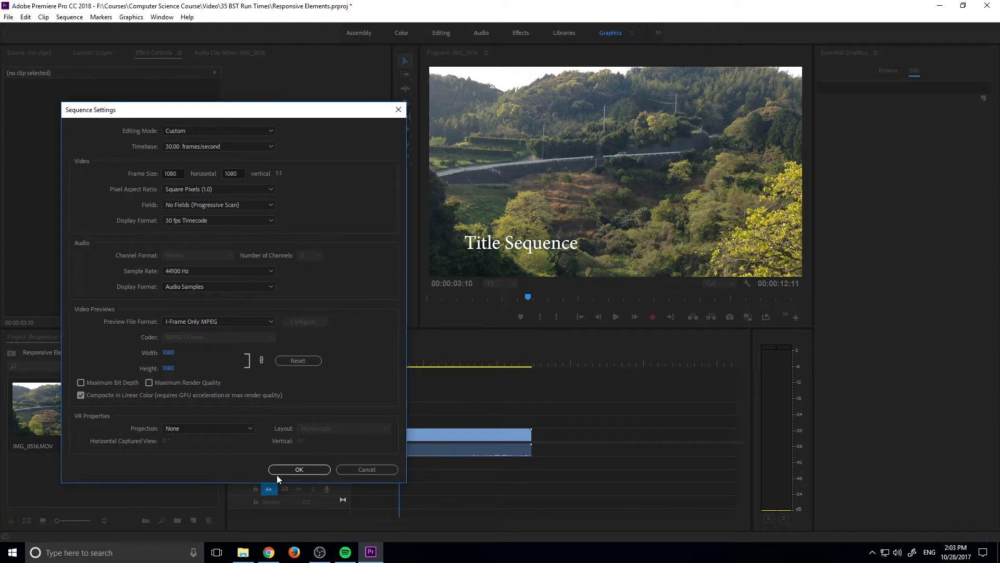
left_click(308, 473)
left_click(295, 311)
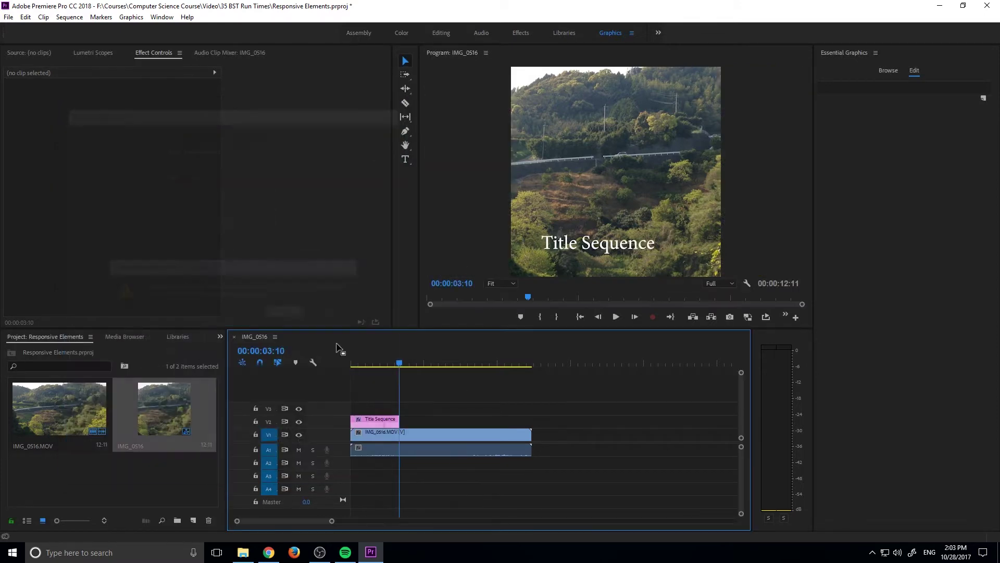
left_click_drag(401, 365, 373, 379)
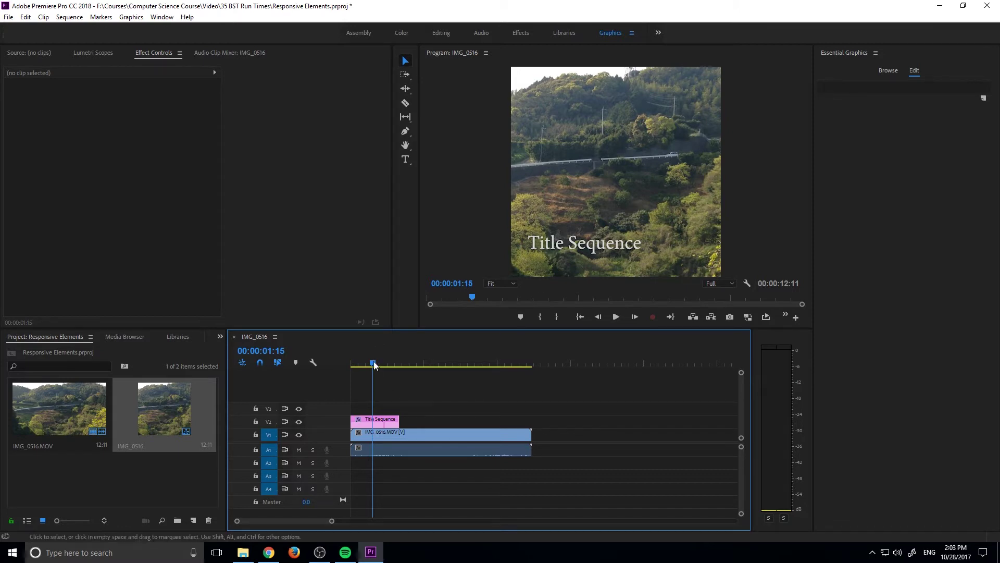
left_click_drag(374, 361, 340, 370)
key("space")
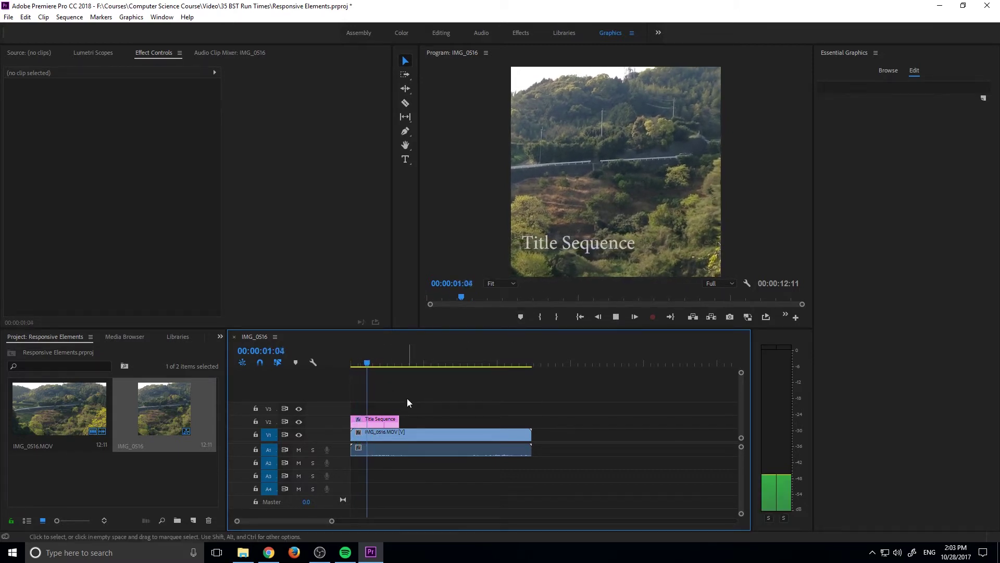
key("space")
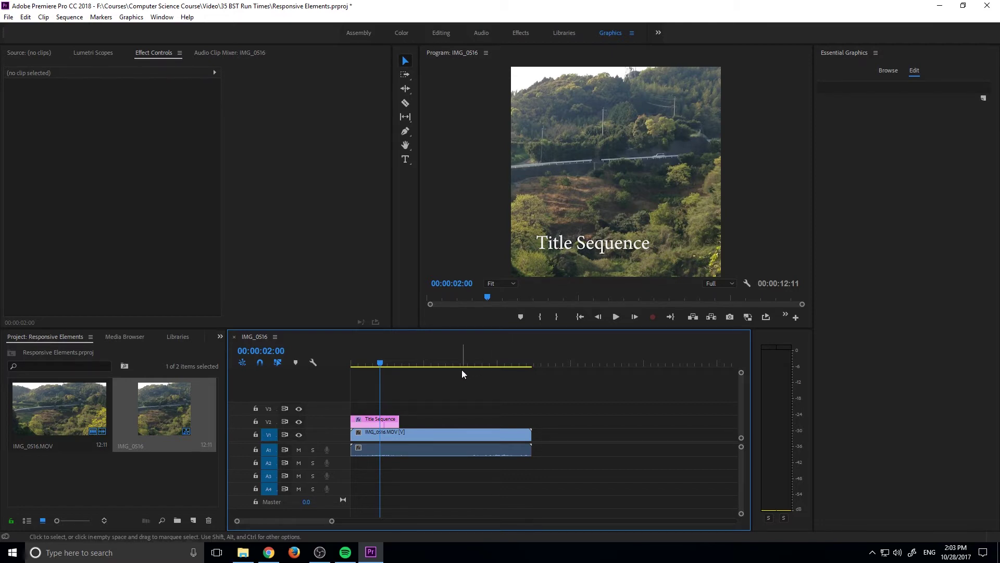
left_click_drag(384, 362, 366, 362)
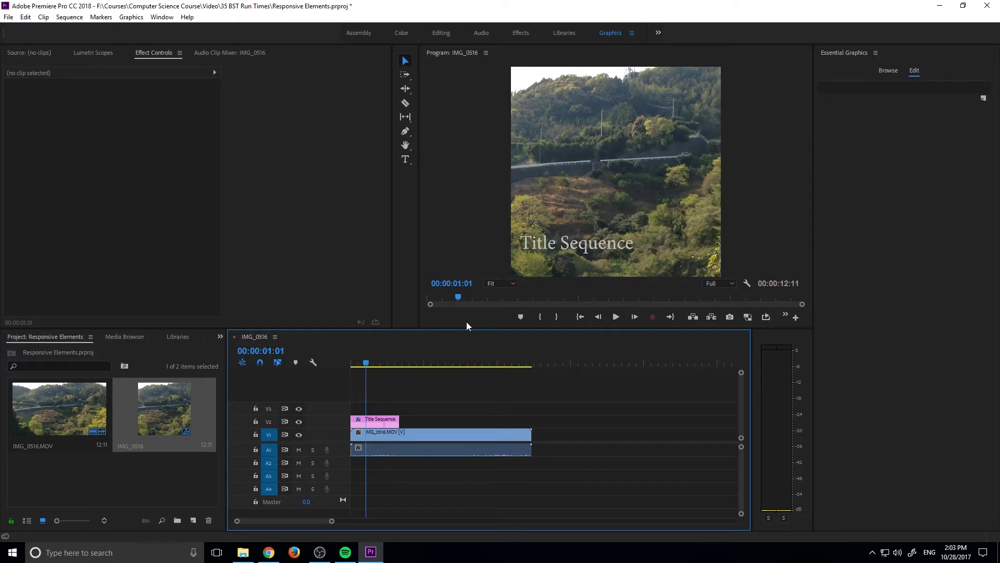
left_click_drag(356, 368, 324, 360)
Step: Delete the Title Sequence clip from V2, scrub to confirm it's gone, and choose the Type tool
left_click(884, 70)
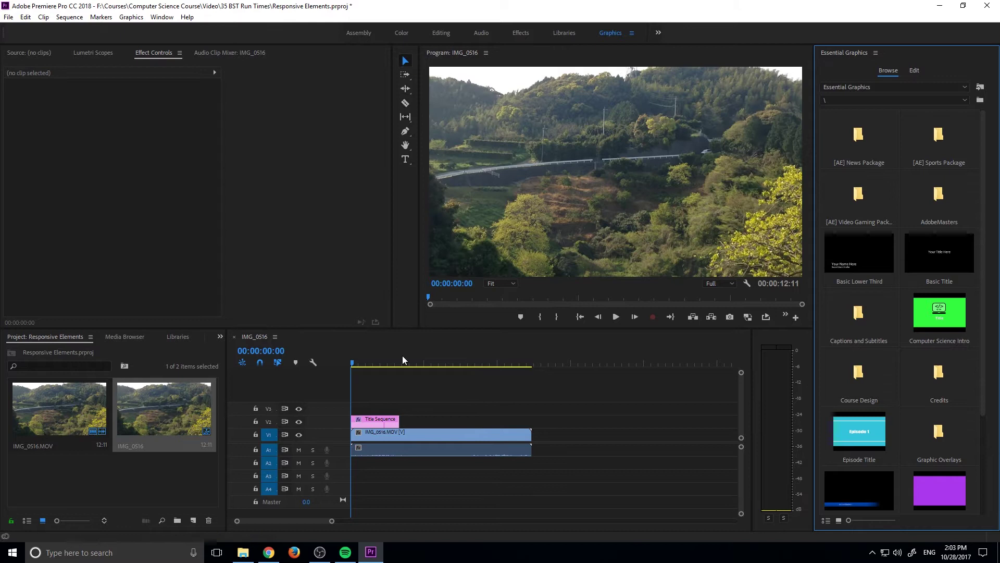
left_click(392, 419)
key("Delete")
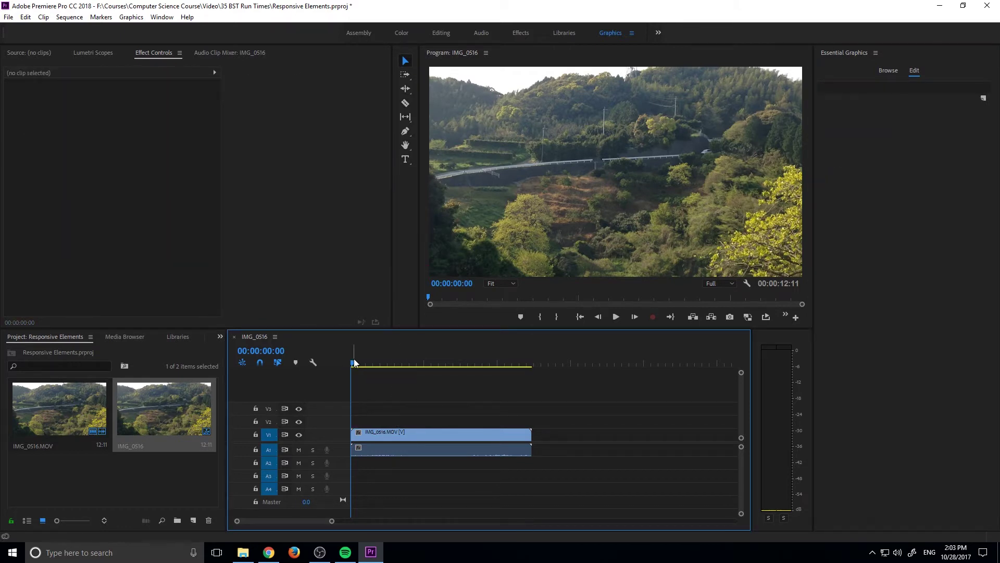
left_click_drag(370, 365, 341, 365)
left_click(405, 159)
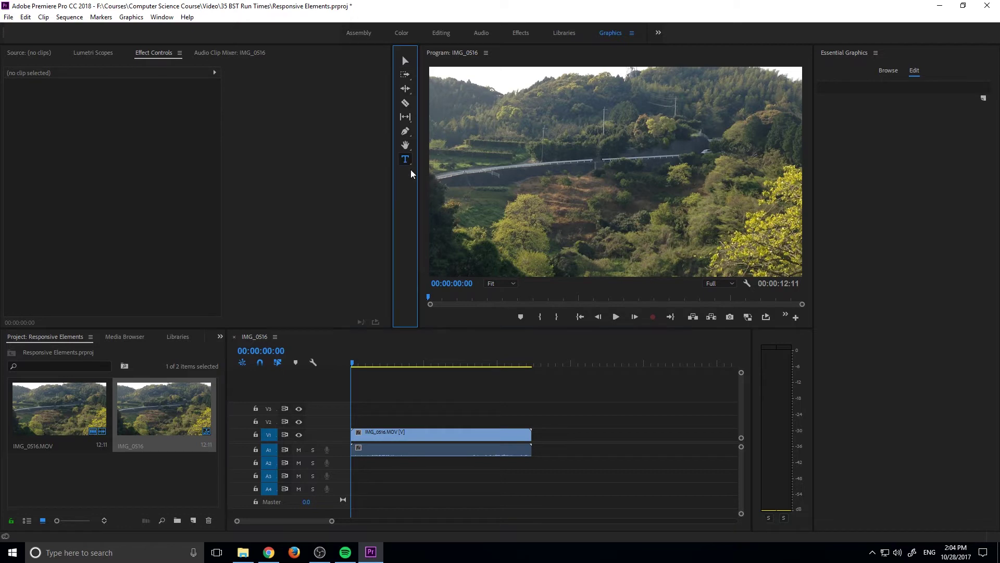
Step: Add a 'New Text Design' title near the frame's lower left, keeping its scale at 100
left_click(450, 254)
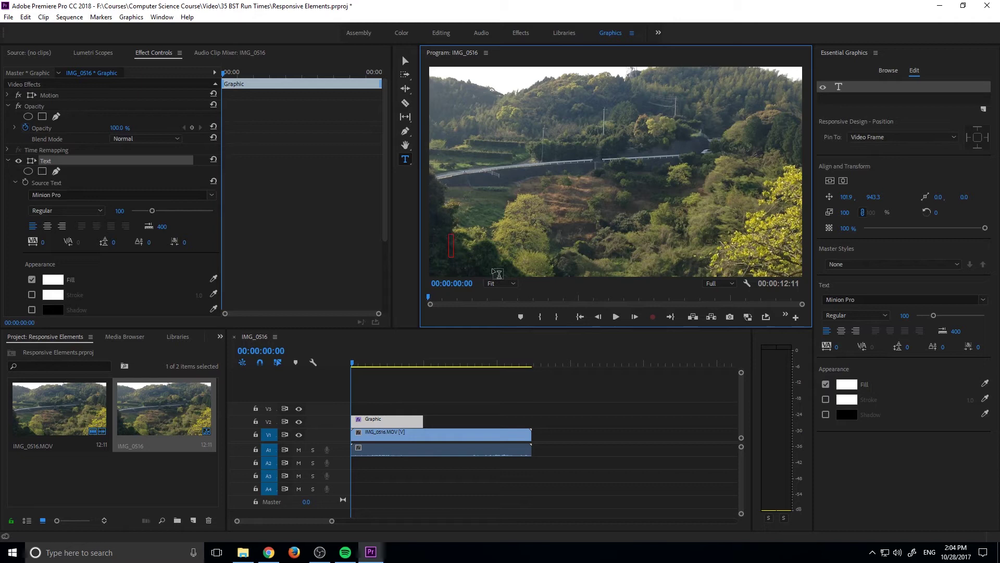
type("New Text Design")
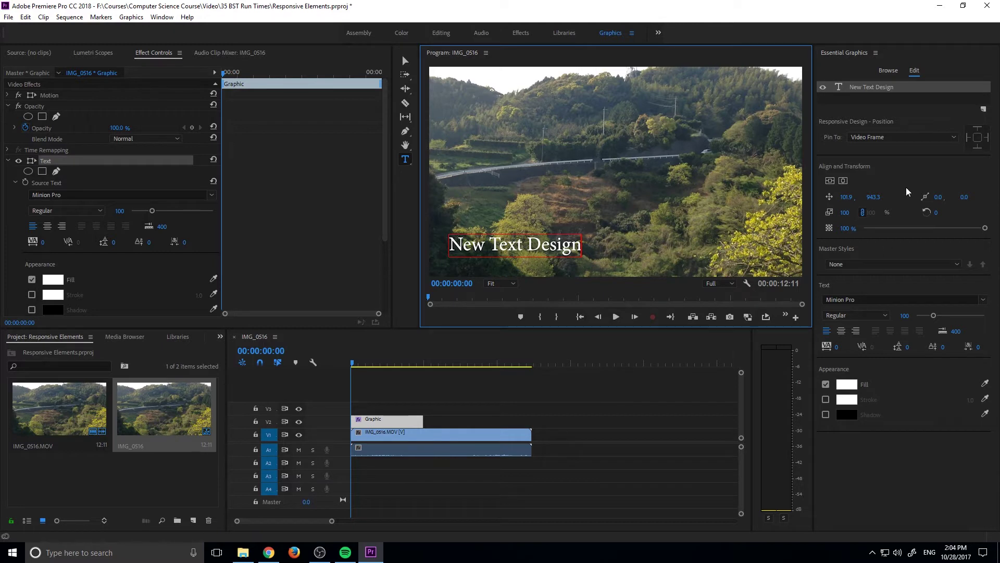
left_click(430, 384)
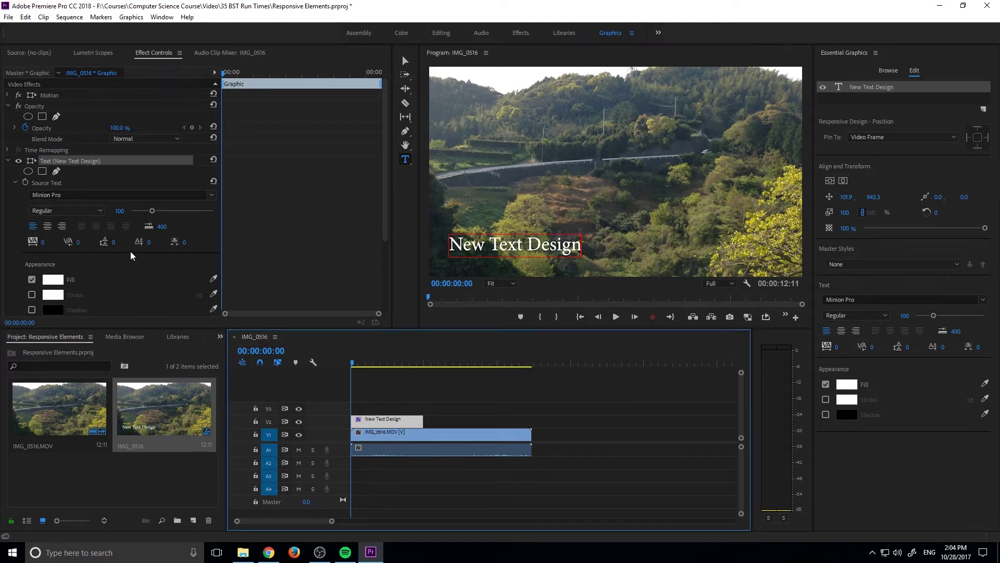
scroll(130, 251, "down", 5)
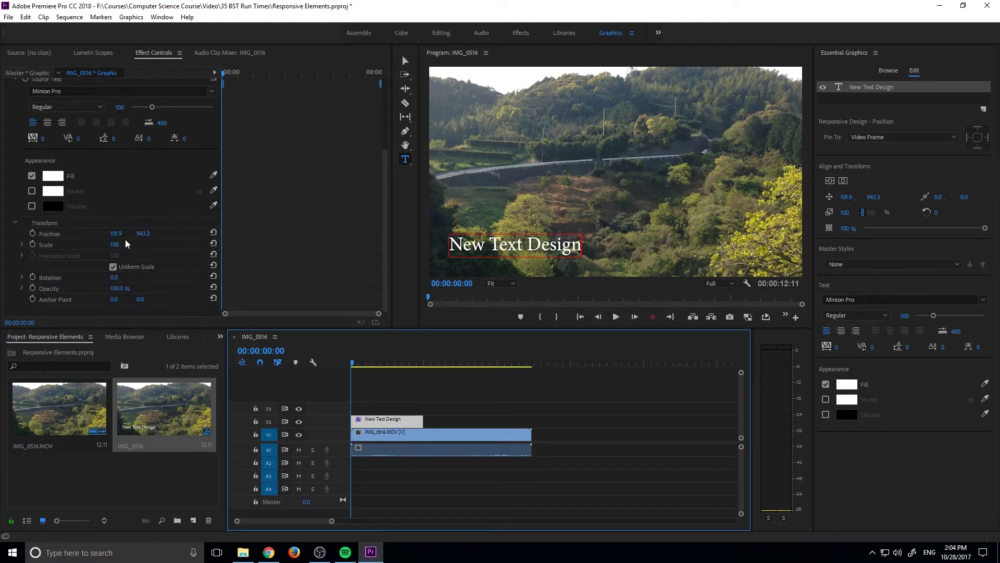
left_click_drag(114, 248, 104, 255)
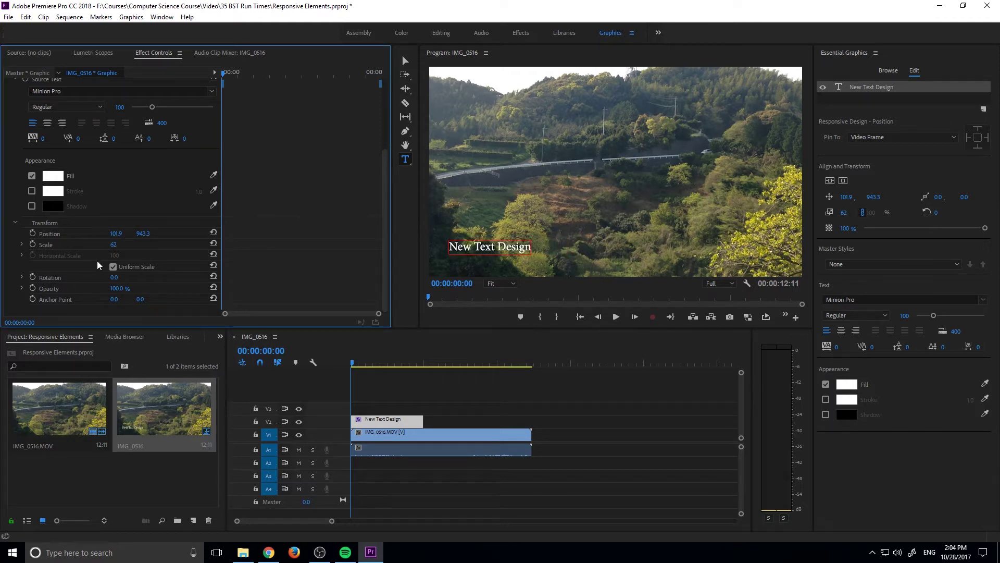
key("ctrl+z")
Step: Keyframe the title's Scale at 0 at the start and 100 at 00:00:03:03
left_click(32, 247)
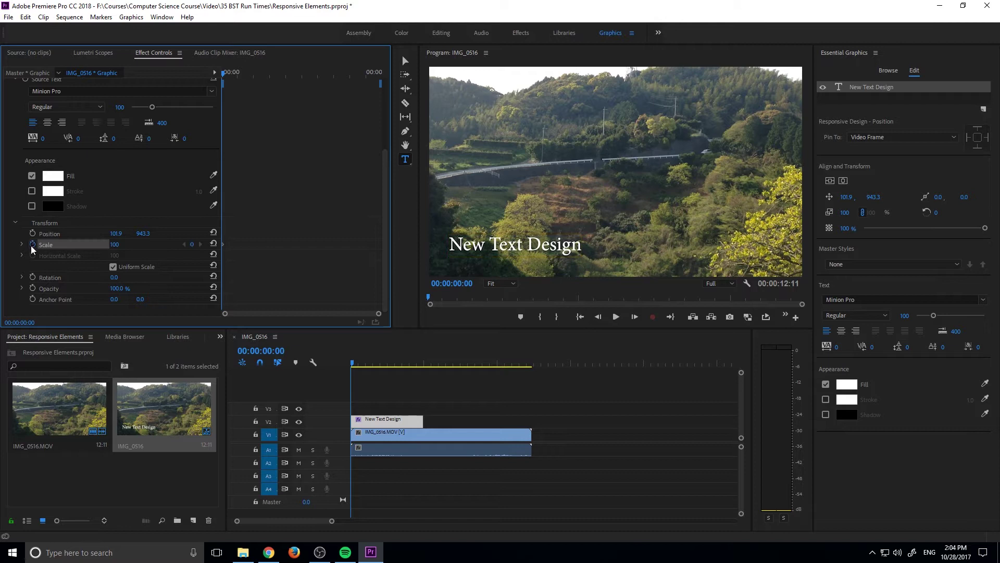
left_click(119, 245)
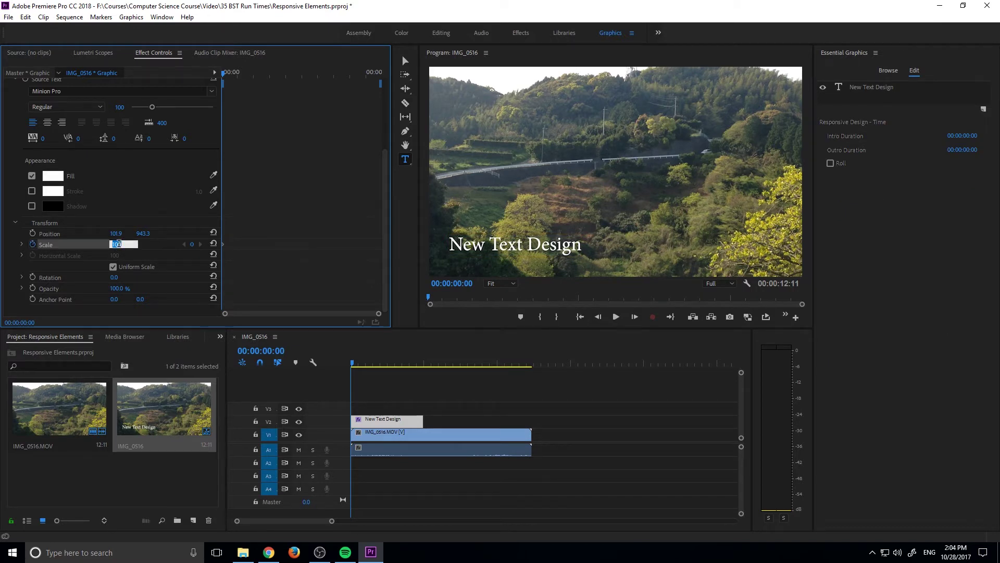
type("0")
key("Return")
left_click_drag(354, 363, 397, 364)
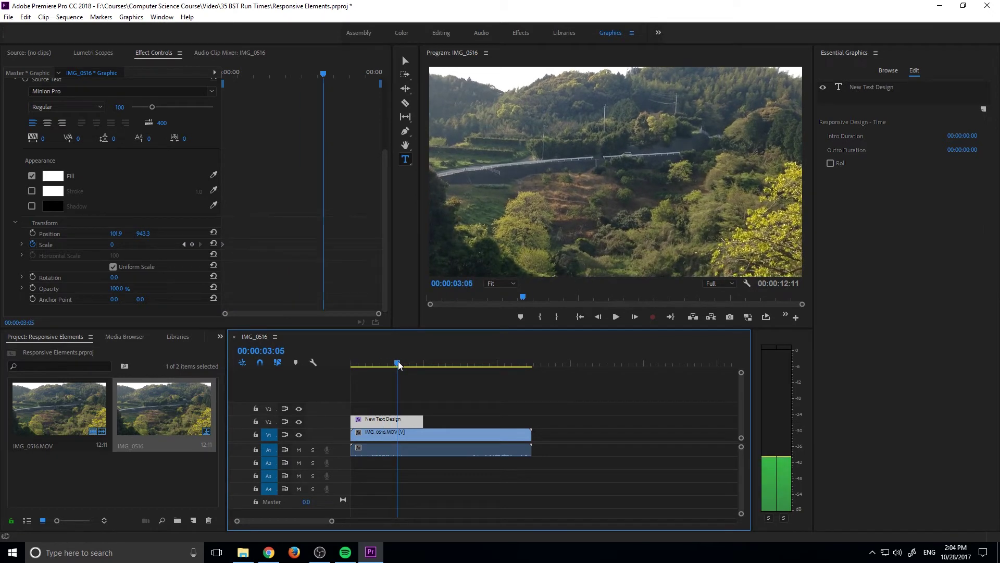
left_click(120, 251)
left_click(112, 244)
type("100")
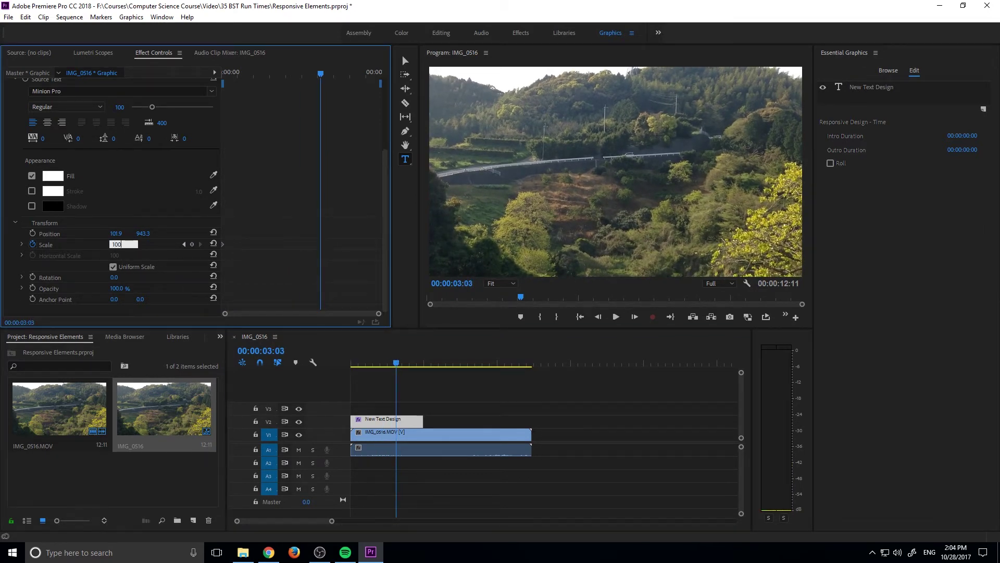
key("Return")
Step: Play back the scale-up animation from the start of the sequence
left_click_drag(397, 364, 328, 364)
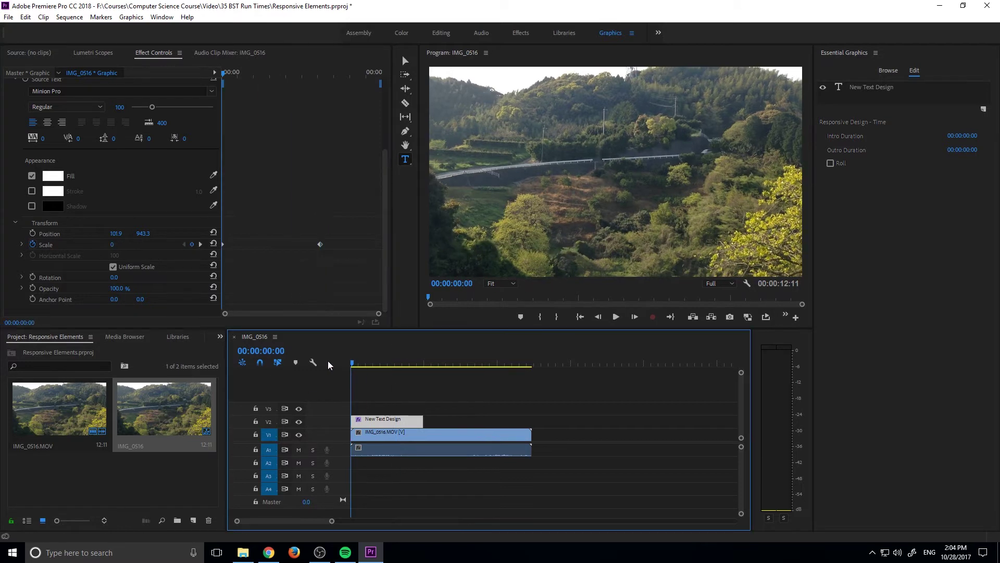
key("space")
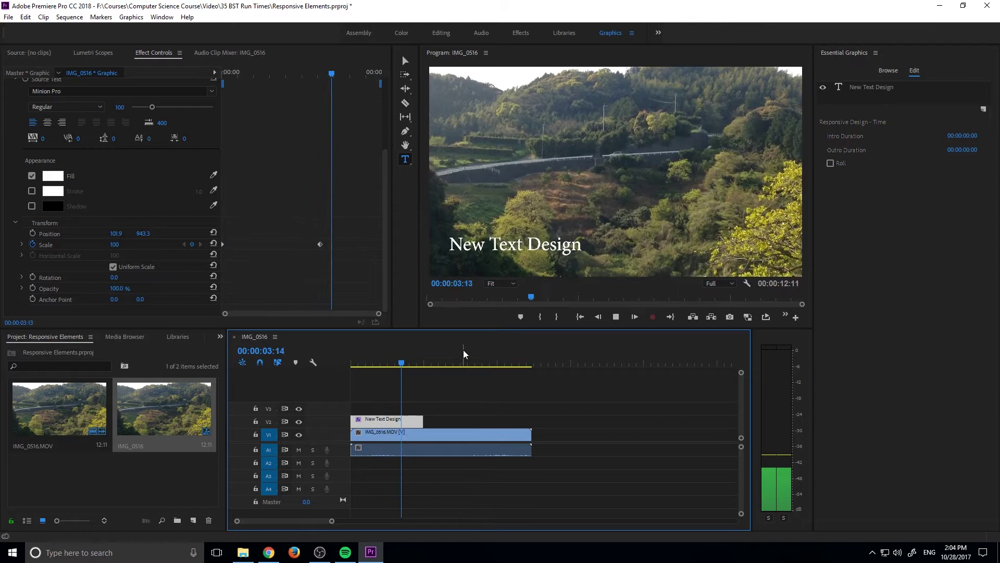
key("space")
left_click_drag(408, 363, 348, 364)
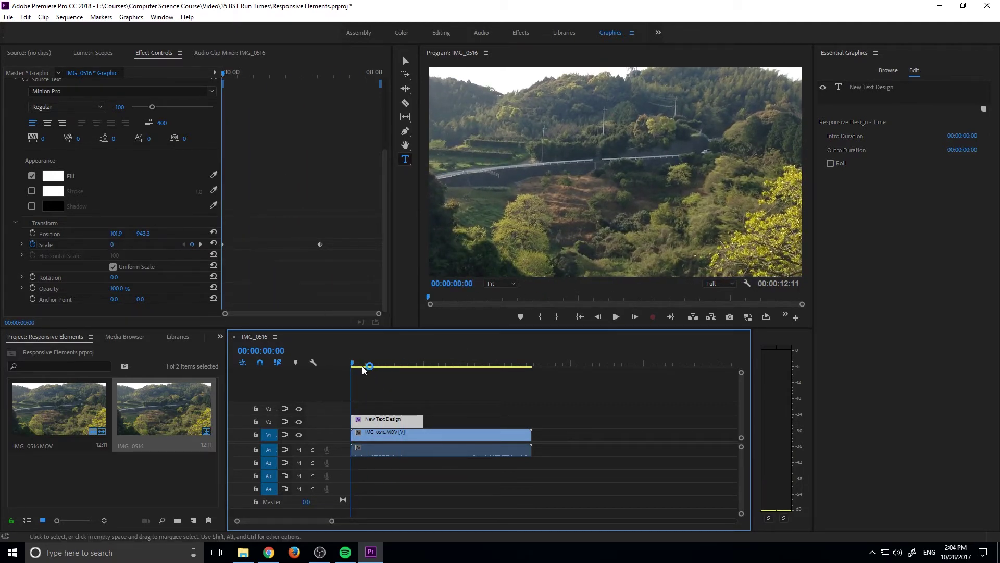
mouse_move(368, 363)
left_mouse_down()
mouse_move(399, 363)
mouse_move(353, 364)
mouse_move(376, 366)
left_mouse_up()
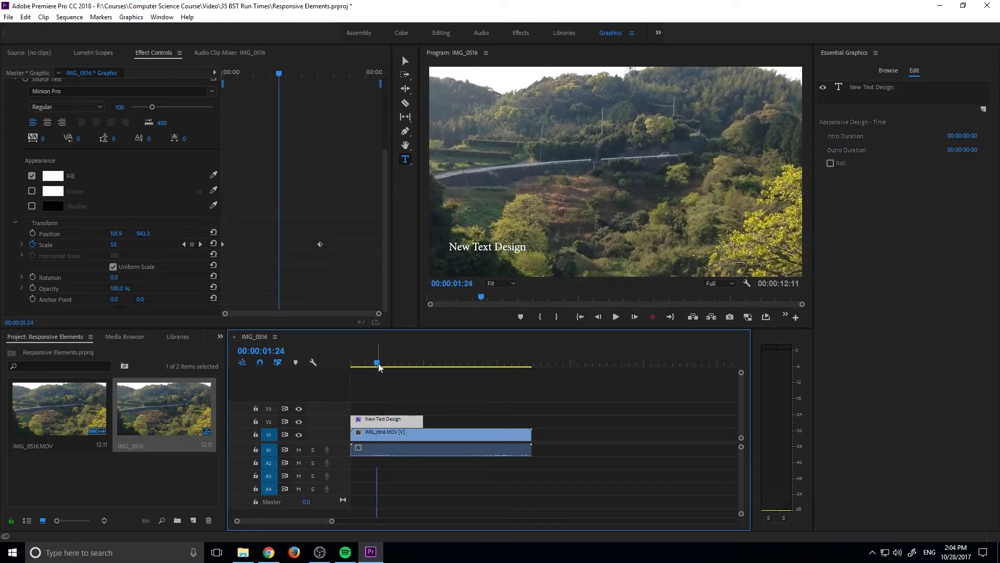
left_click_drag(351, 421, 371, 421)
key("Home")
key("space")
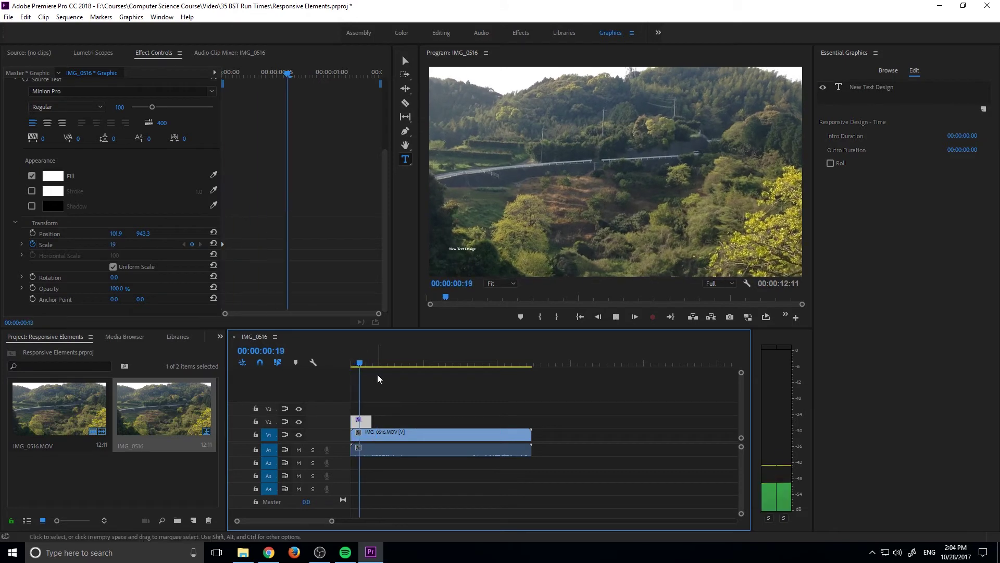
key("space")
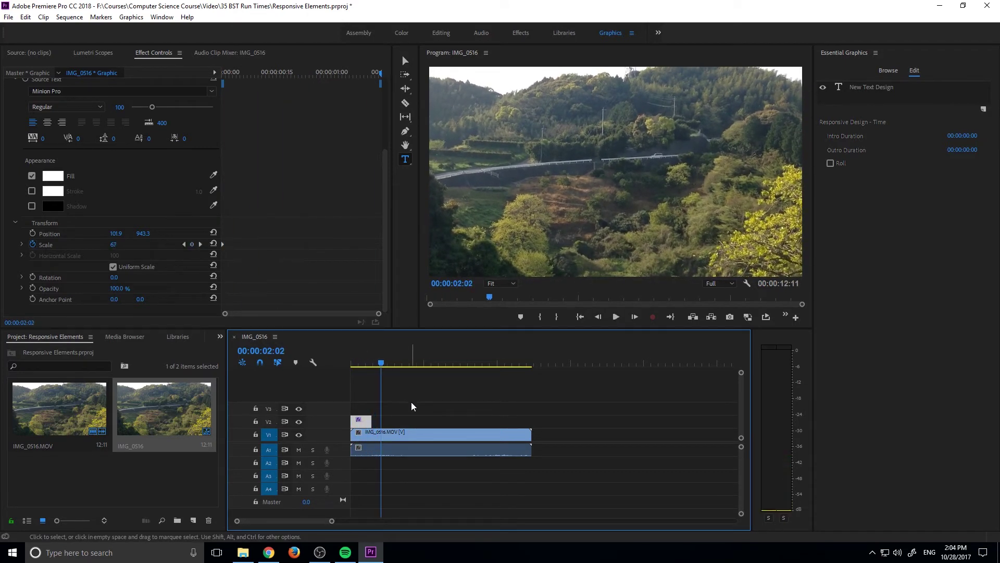
left_click(411, 407)
key("ctrl+z")
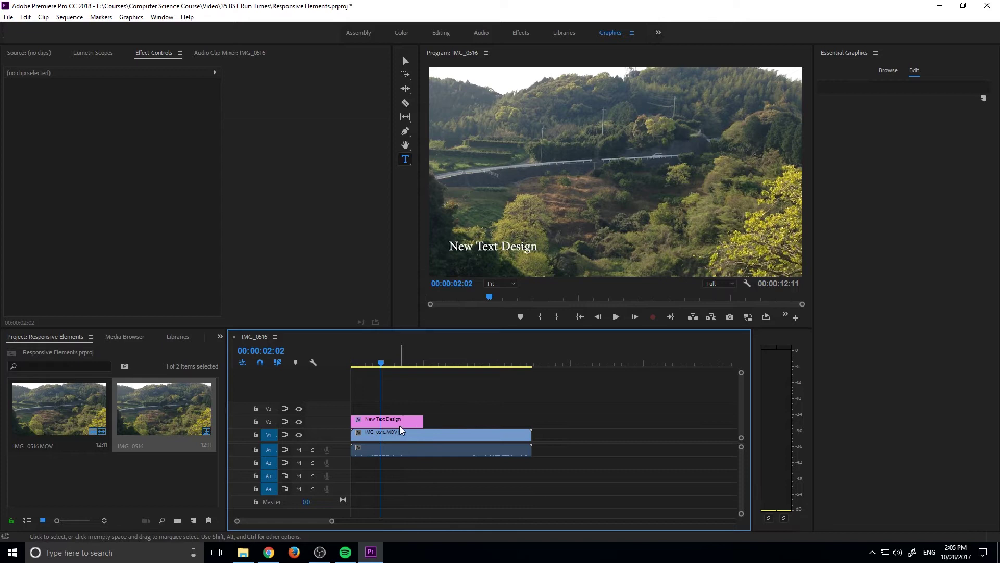
left_click(399, 425)
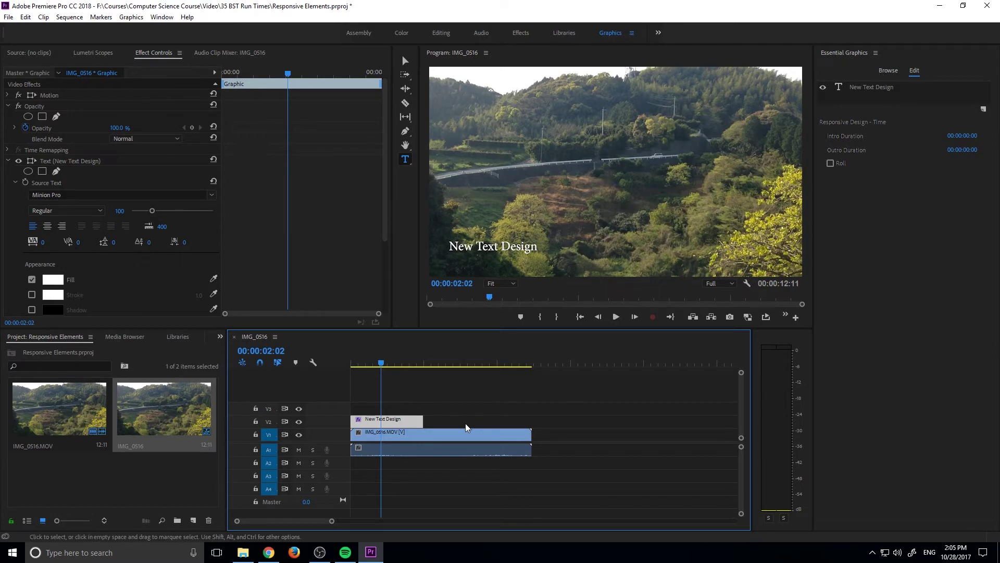
left_click(422, 398)
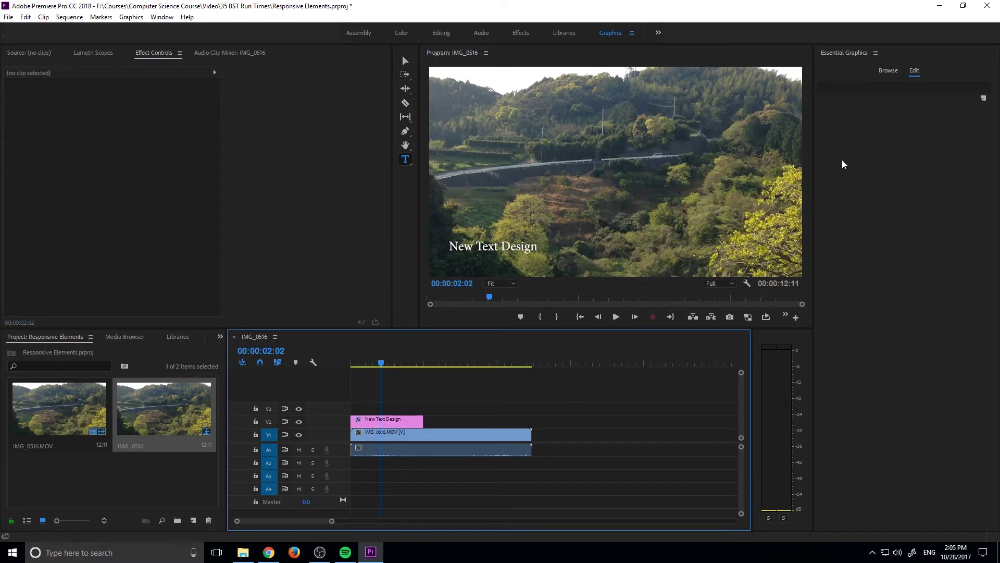
left_click(373, 424)
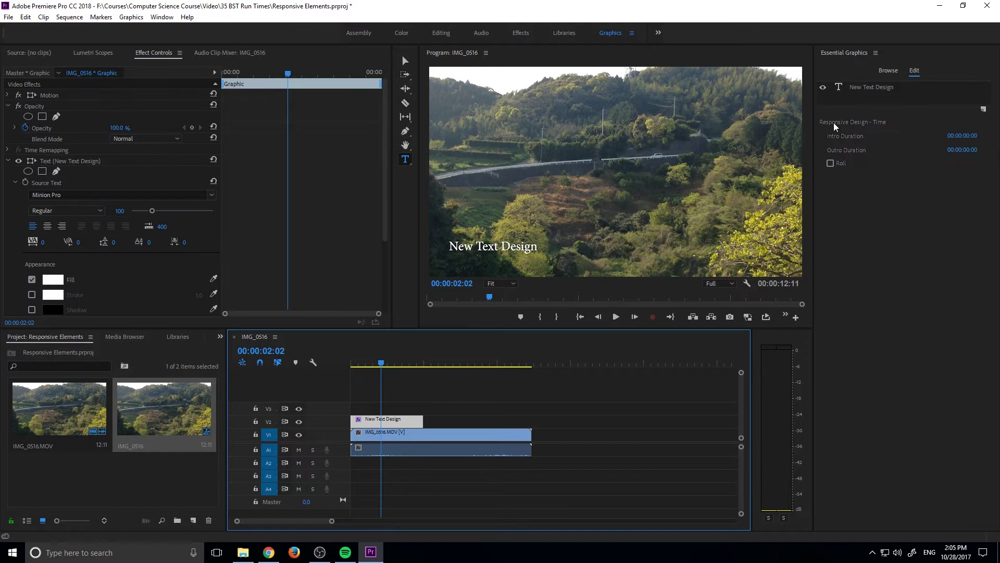
left_click(882, 88)
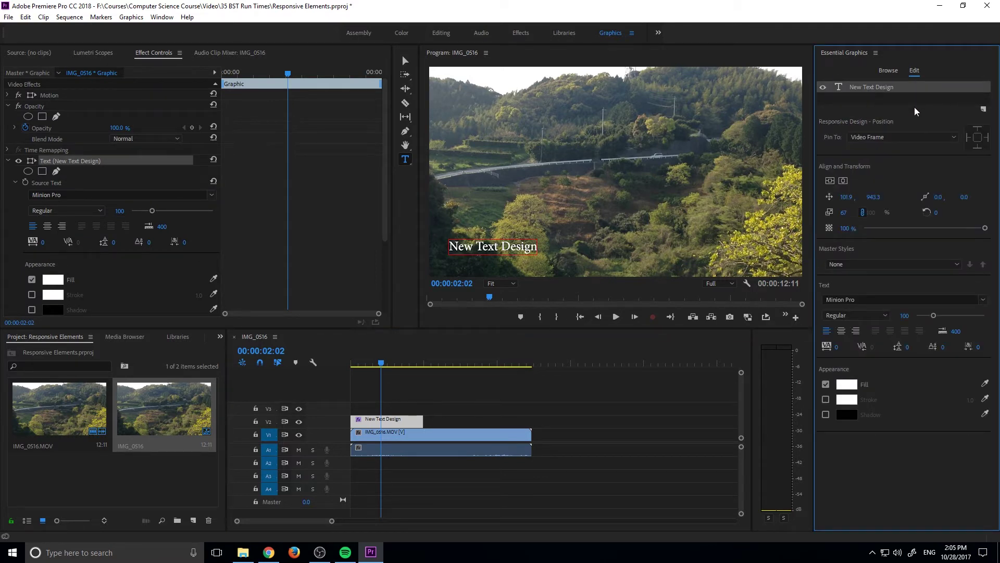
left_click(850, 102)
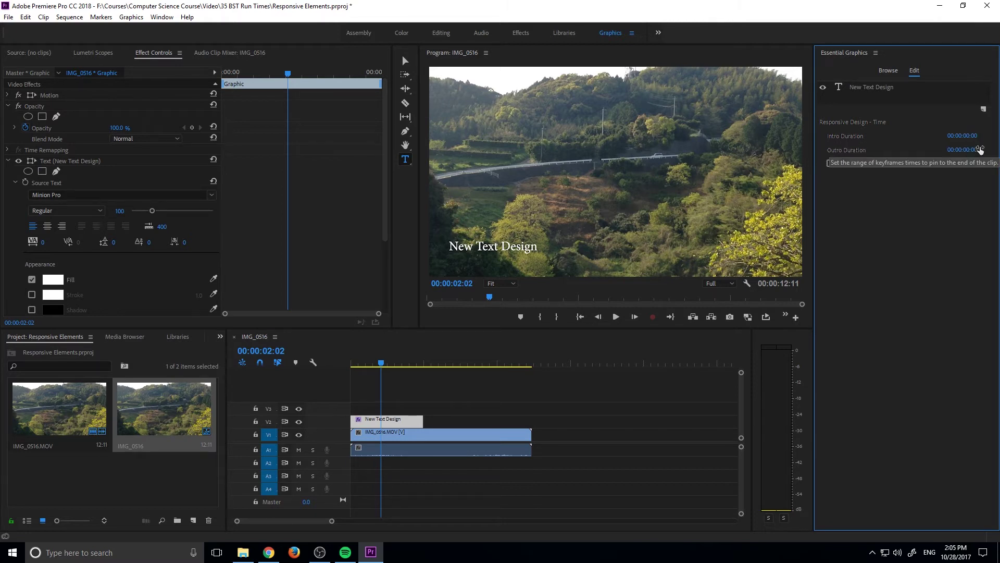
Step: Set the title's Responsive Design Intro Duration to 00:00:03:03, matching the last Scale keyframe
left_click_drag(381, 362, 397, 363)
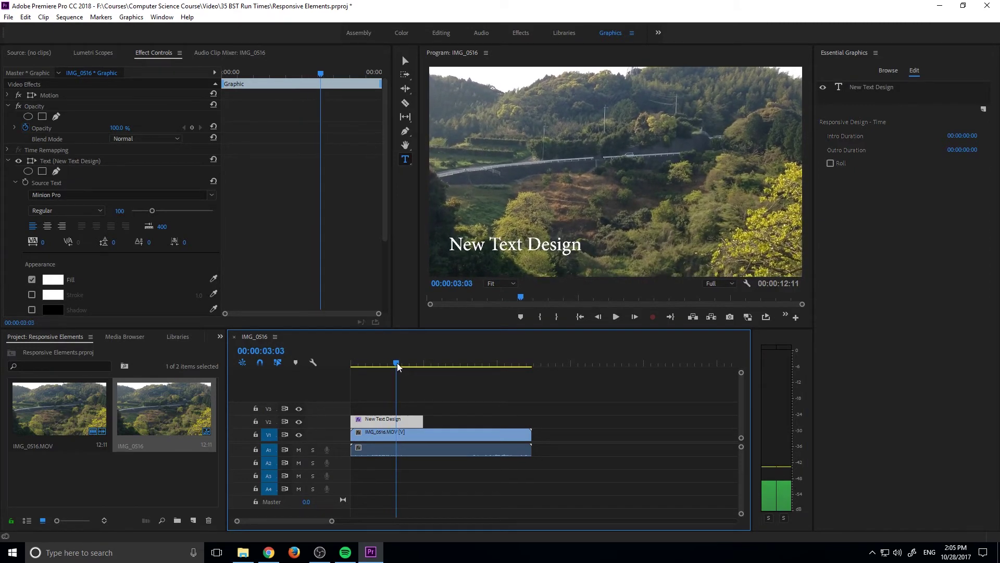
scroll(324, 225, "down", 4)
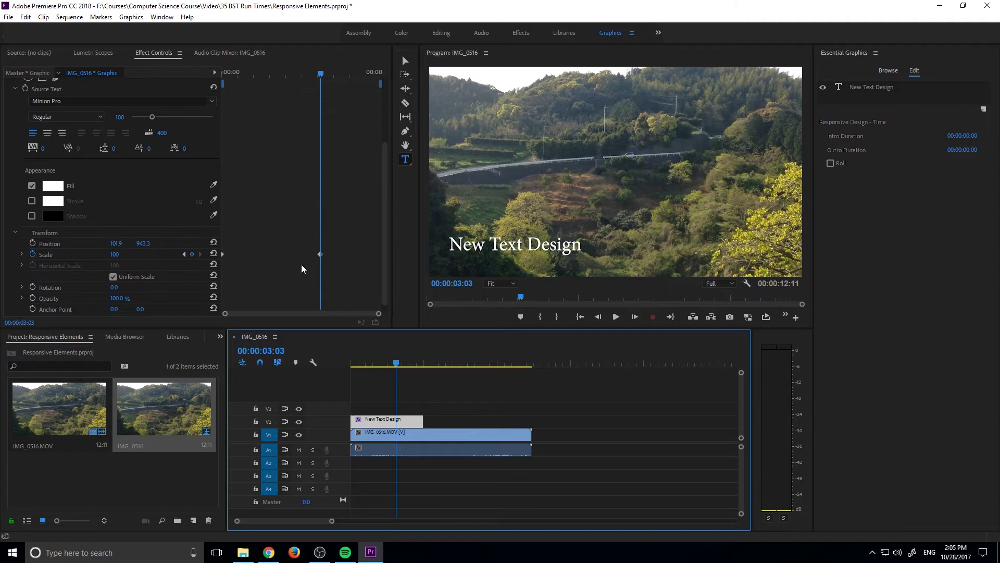
left_click(192, 257)
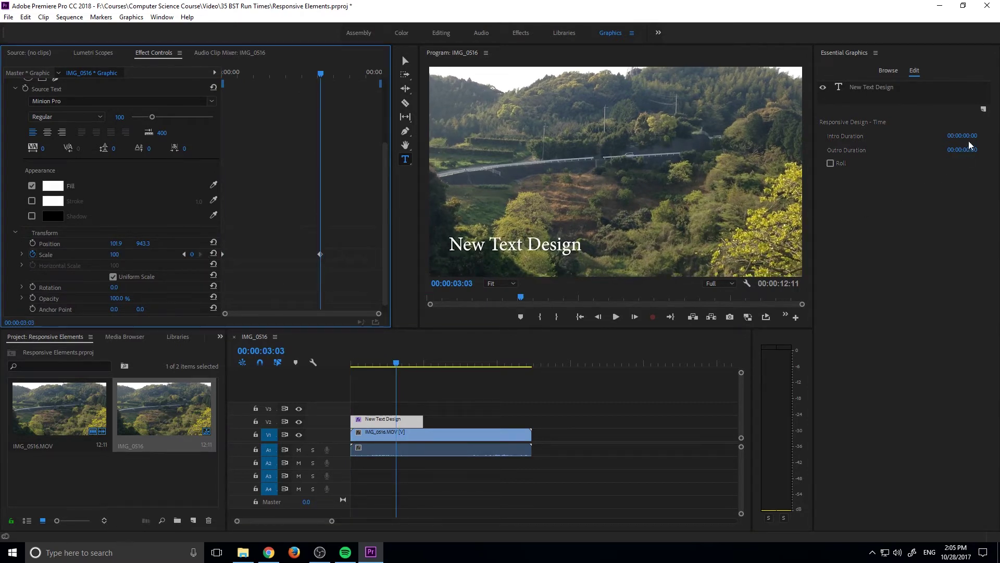
left_click_drag(965, 136, 980, 136)
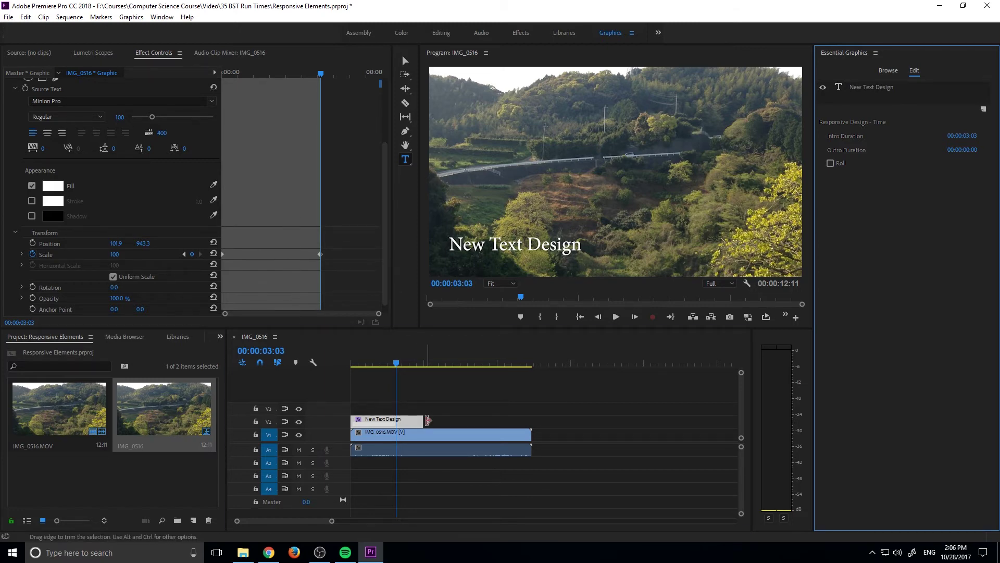
Step: Trim the New Text Design clip progressively shorter and play it to check the shrunken 00:00:00:26 intro
left_click_drag(428, 420, 526, 420)
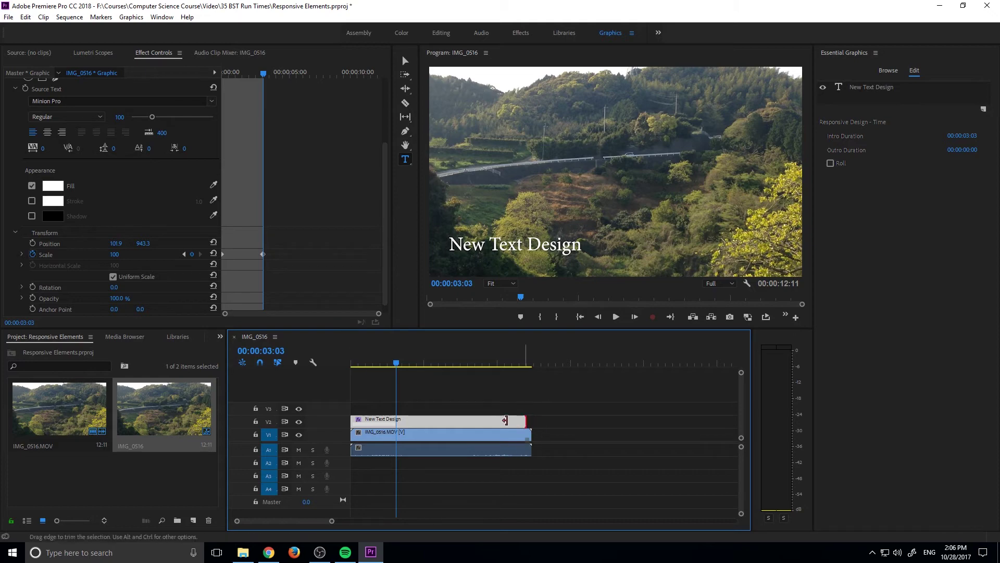
left_click_drag(526, 420, 388, 420)
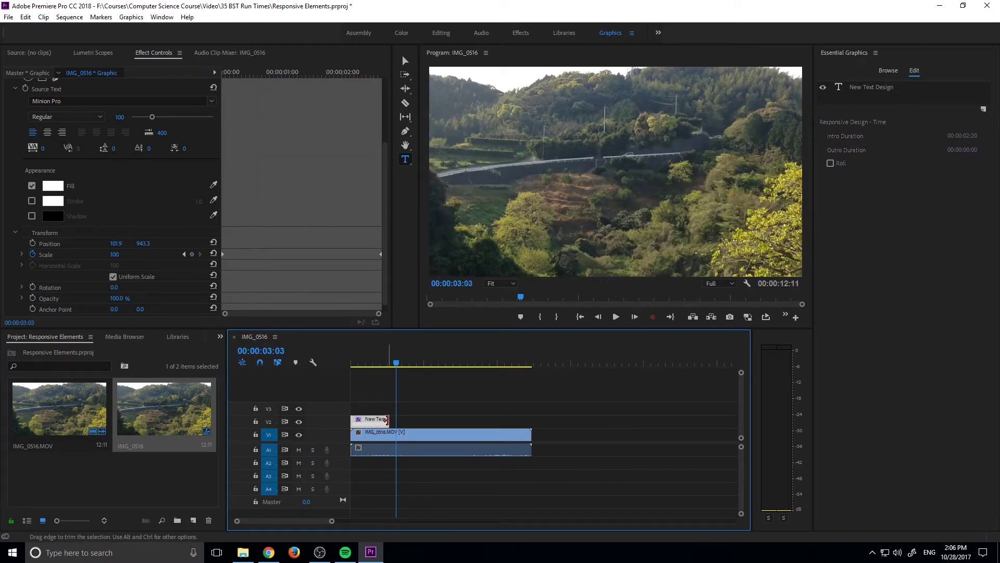
left_click_drag(385, 420, 380, 421)
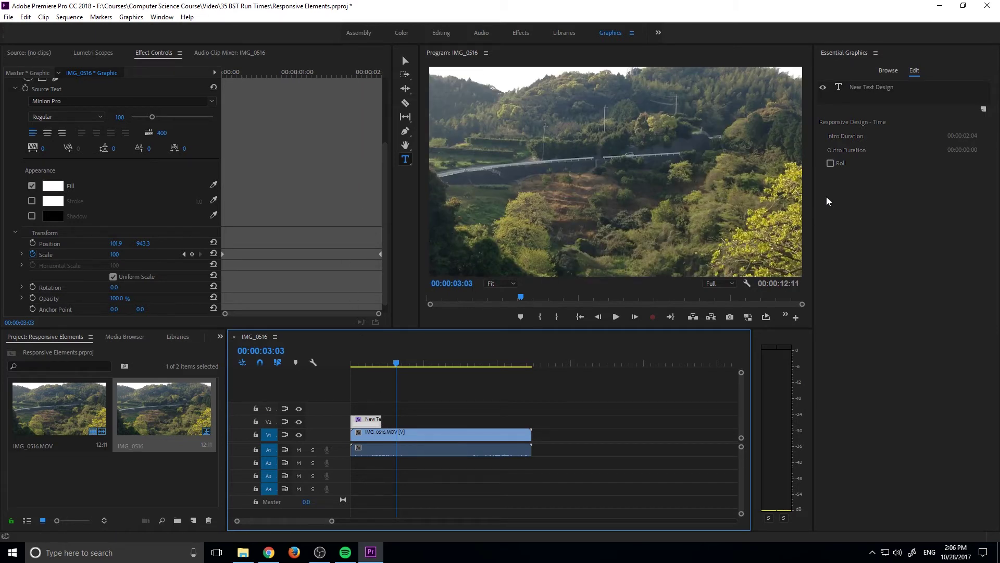
left_click_drag(396, 363, 353, 362)
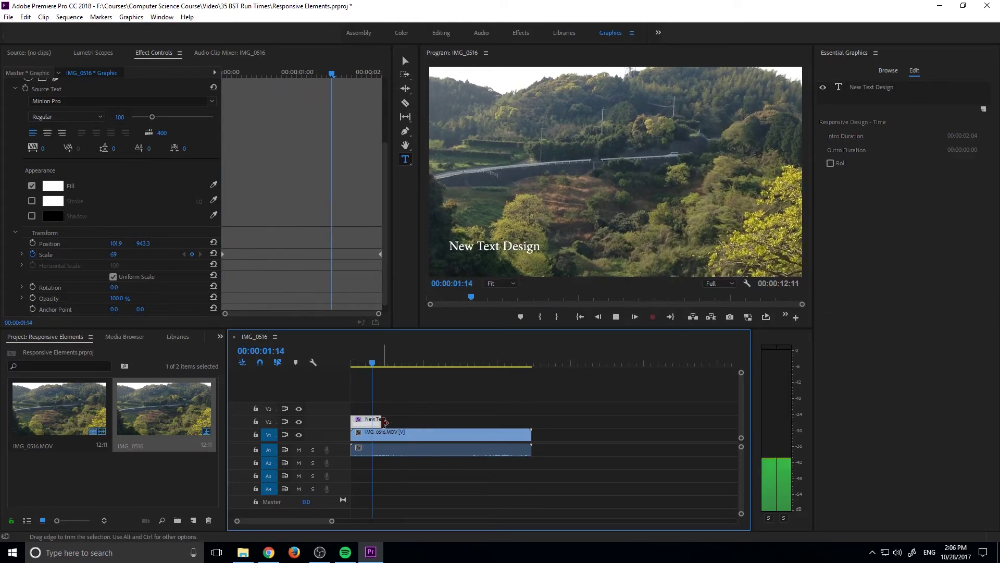
left_click_drag(381, 421, 363, 421)
left_click_drag(363, 362, 319, 360)
key("space")
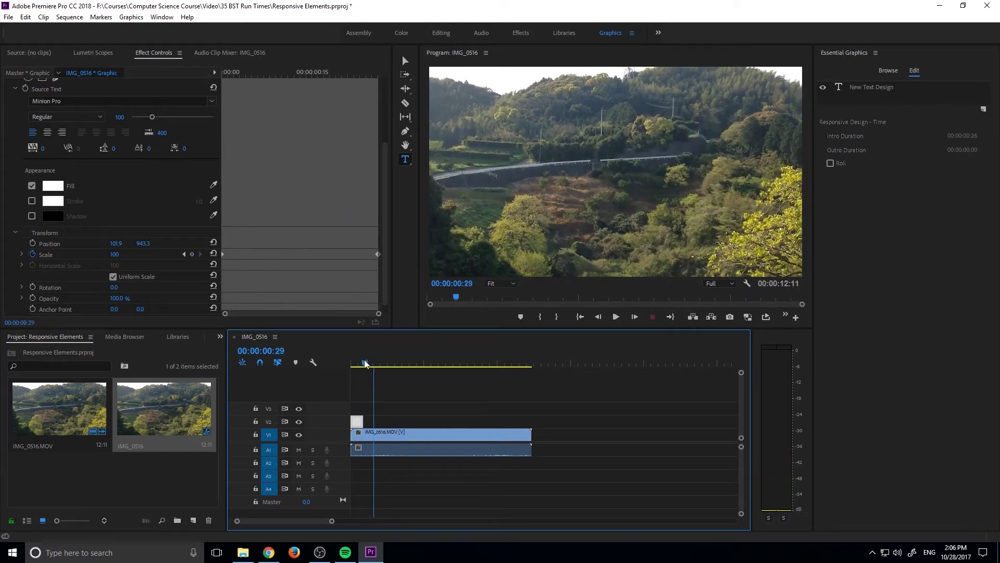
left_click_drag(358, 363, 365, 357)
Step: Set Outro Duration to 00:00:03:05 on the lengthened clip, then trim it much shorter and scrub
left_click_drag(363, 421, 417, 421)
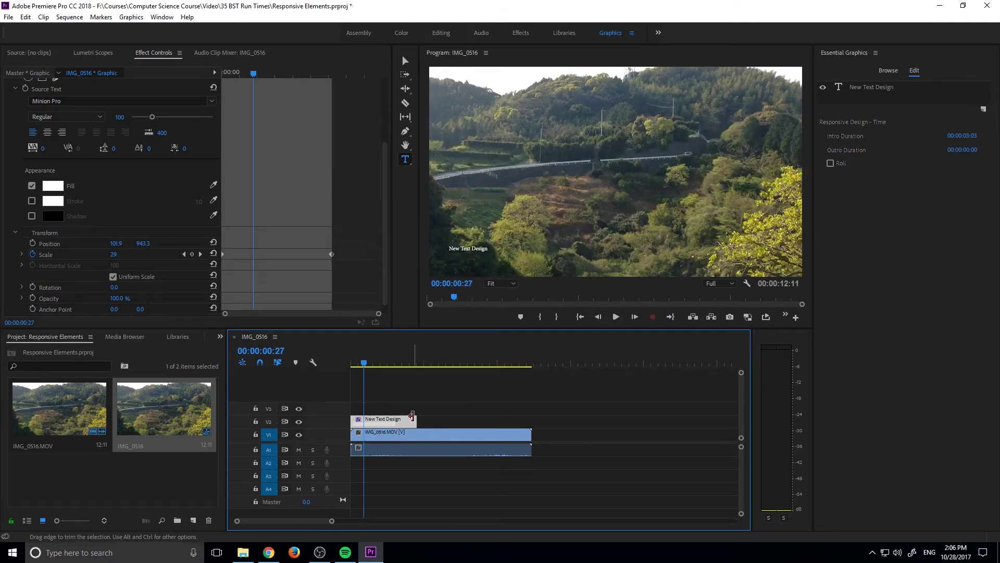
left_click_drag(968, 151, 982, 151)
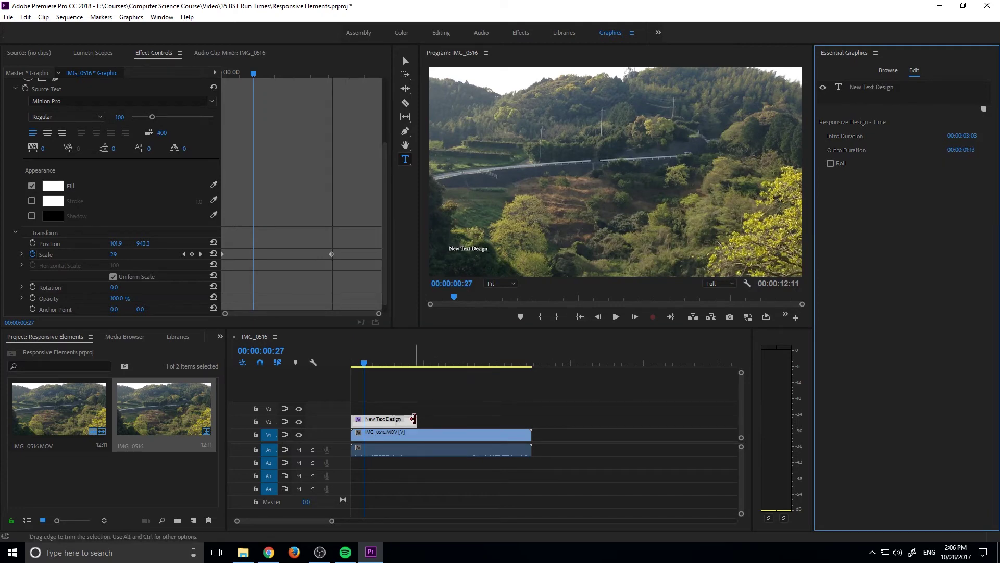
left_click_drag(416, 421, 513, 417)
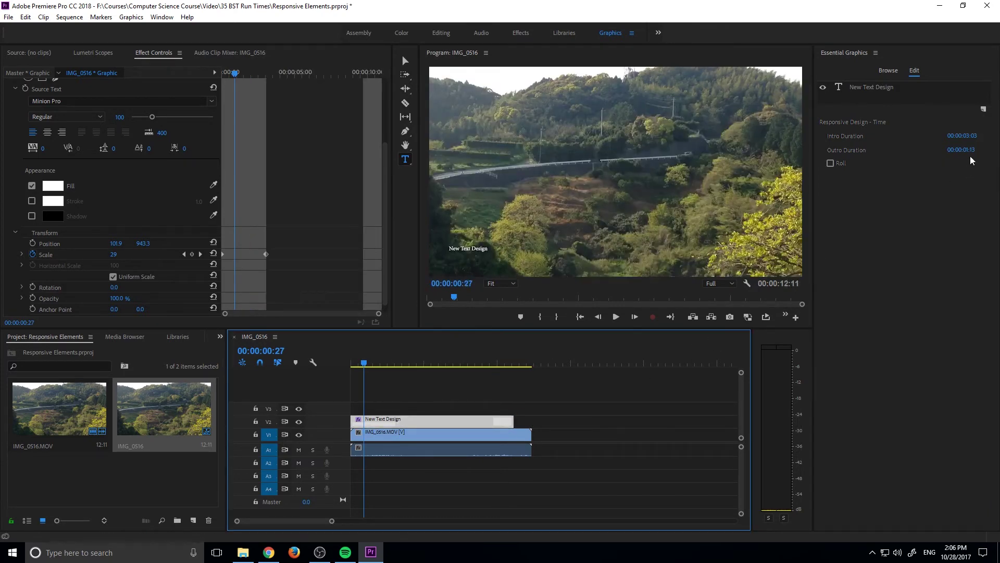
left_click_drag(967, 150, 972, 150)
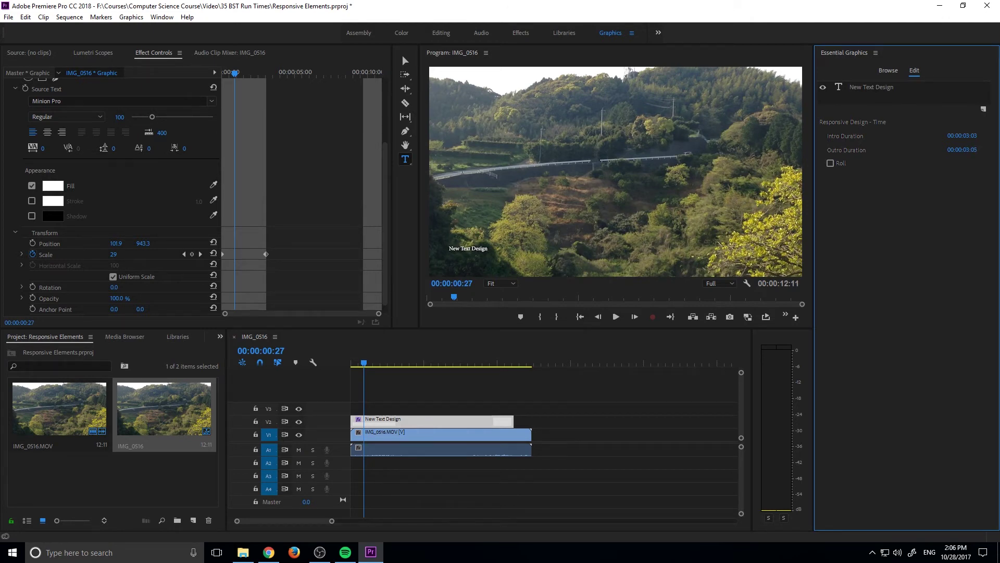
left_click_drag(972, 150, 971, 150)
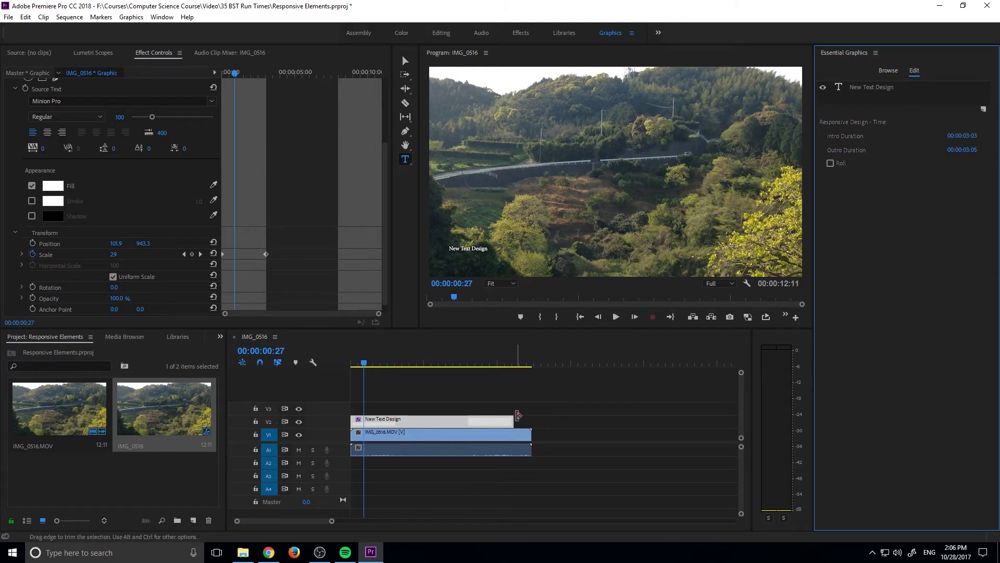
left_click_drag(513, 420, 401, 421)
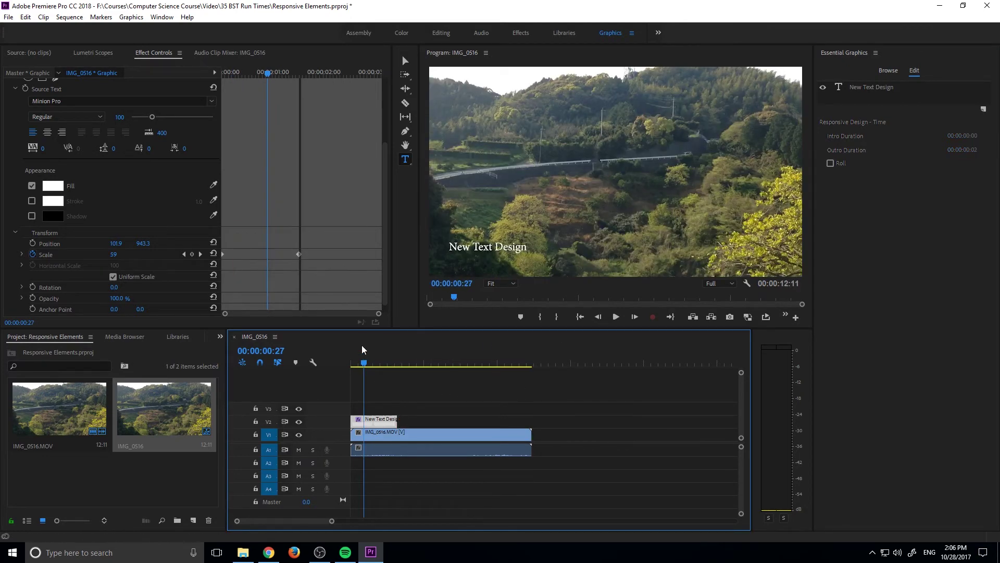
mouse_move(364, 364)
left_mouse_down()
mouse_move(413, 361)
mouse_move(383, 364)
left_mouse_up()
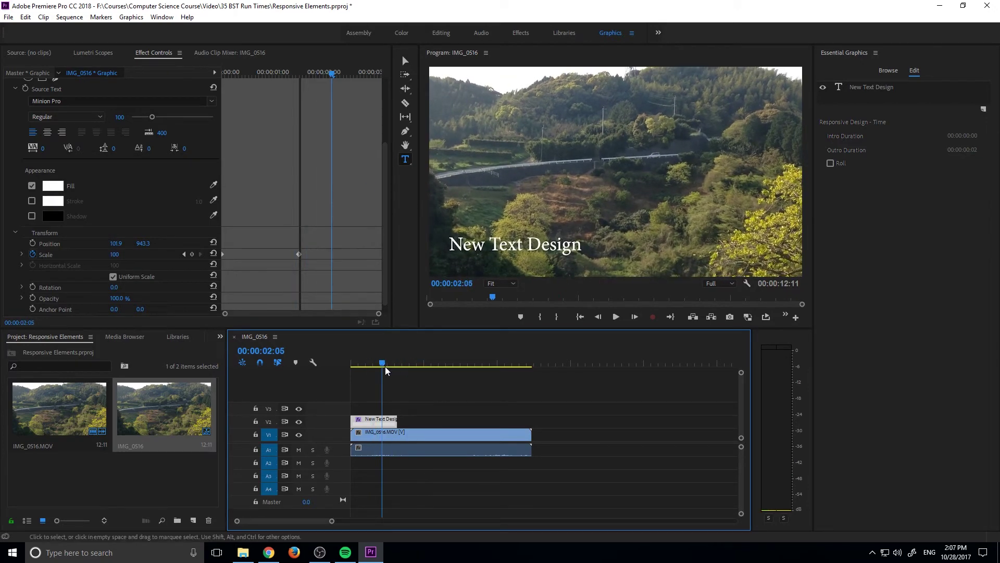
Step: Trim the title clip shorter and replay it, then extend it to about four seconds and scrub its scale-in
key("Home")
left_click_drag(397, 419, 379, 419)
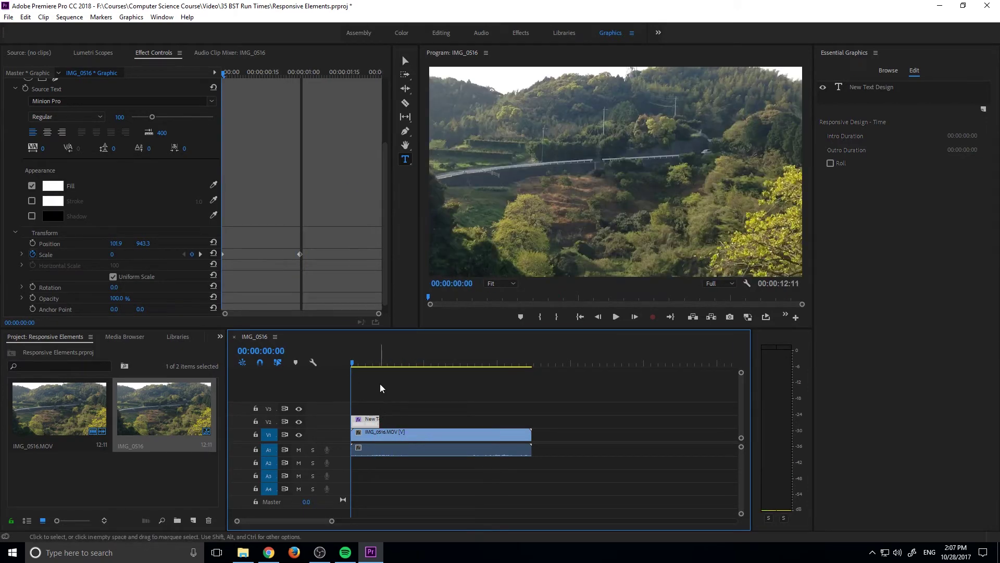
left_click_drag(351, 357, 308, 354)
key("space")
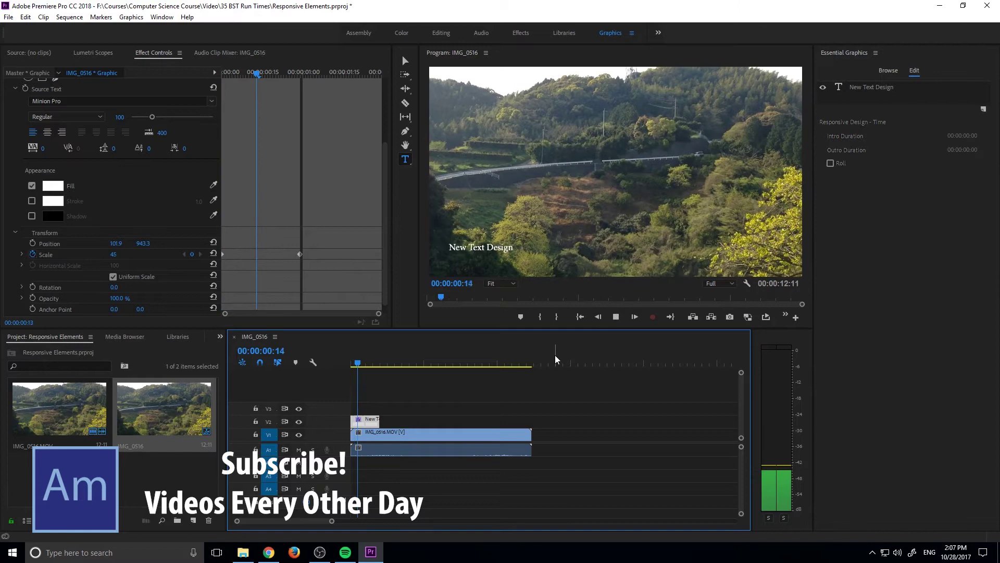
key("space")
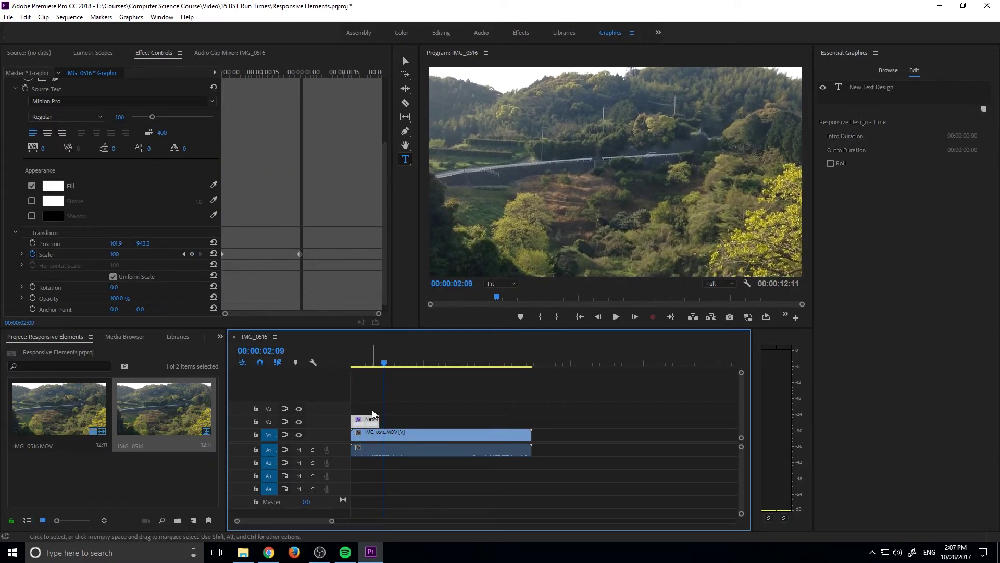
left_click_drag(379, 419, 365, 419)
left_click_drag(365, 357, 325, 361)
key("space")
key("space")
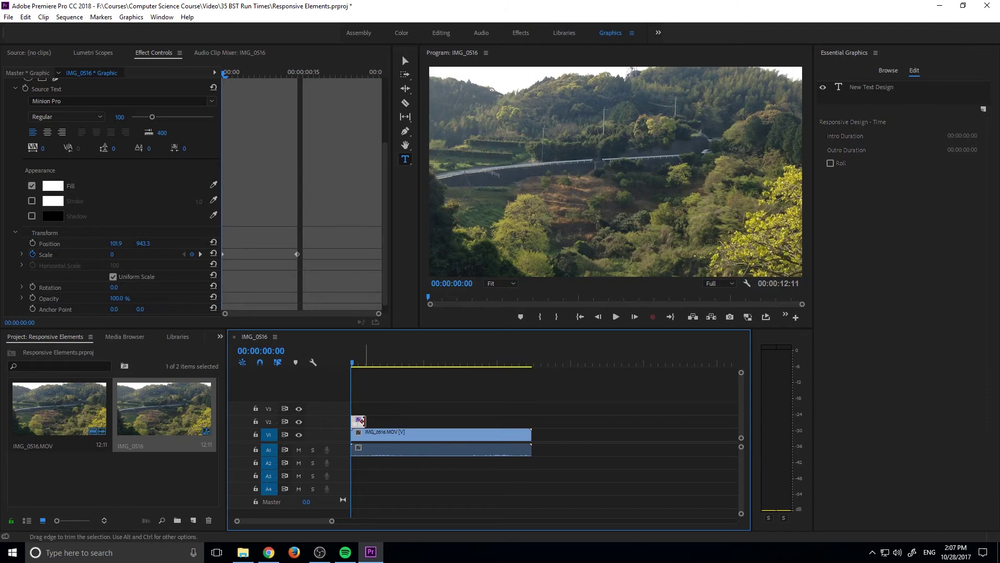
left_click_drag(365, 421, 390, 419)
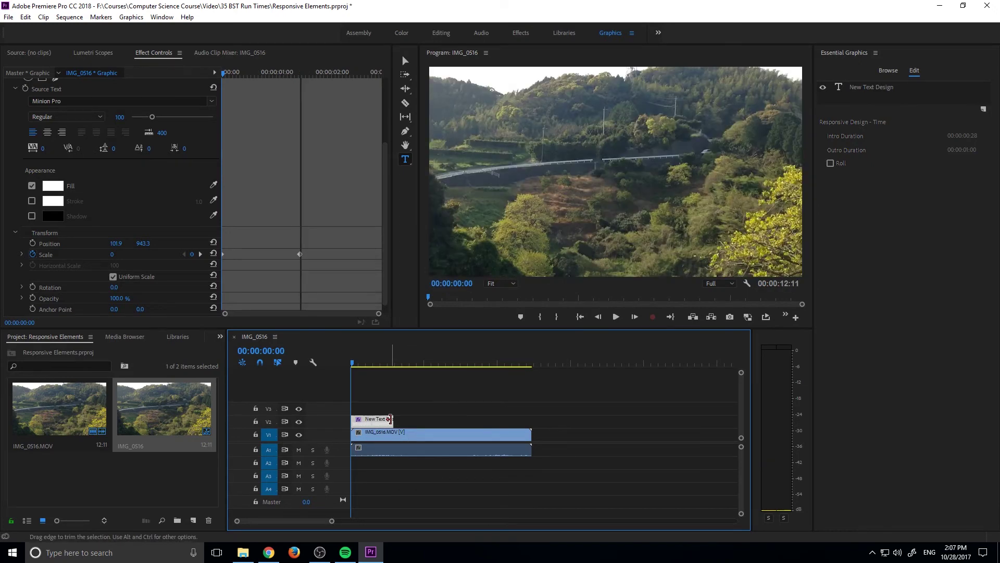
mouse_move(378, 359)
left_mouse_down()
mouse_move(352, 359)
mouse_move(369, 362)
left_mouse_up()
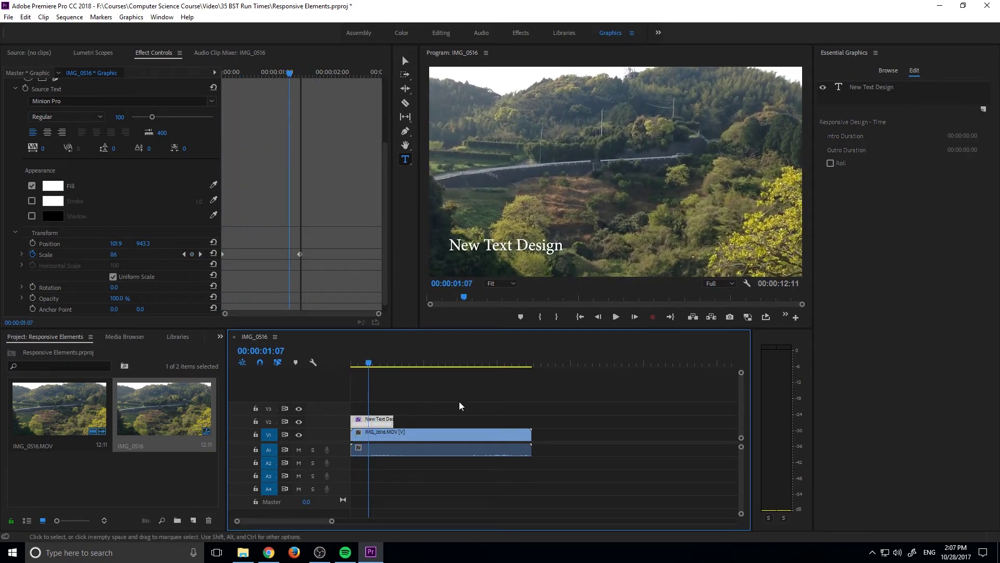
Step: Select the New Text Design layer and pin it to the video frame's left and bottom edges
left_click(596, 359)
left_click_drag(420, 352, 359, 355)
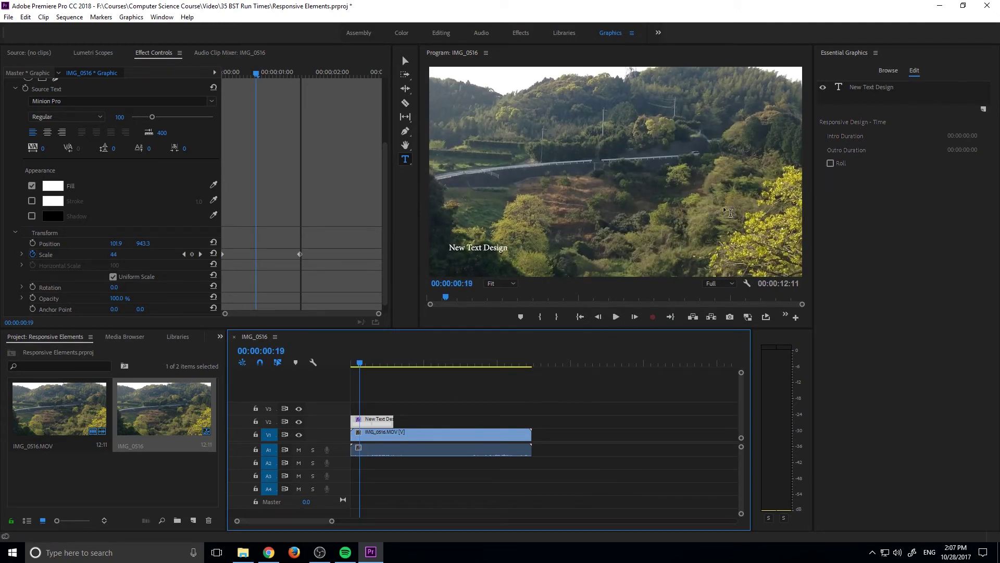
left_click(880, 87)
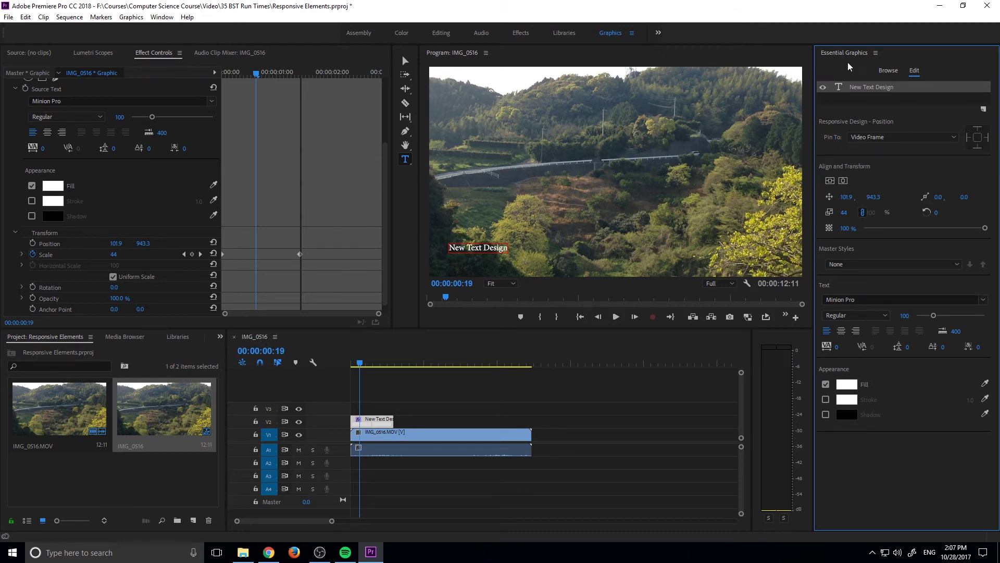
left_click(983, 139)
left_click_drag(364, 362, 369, 362)
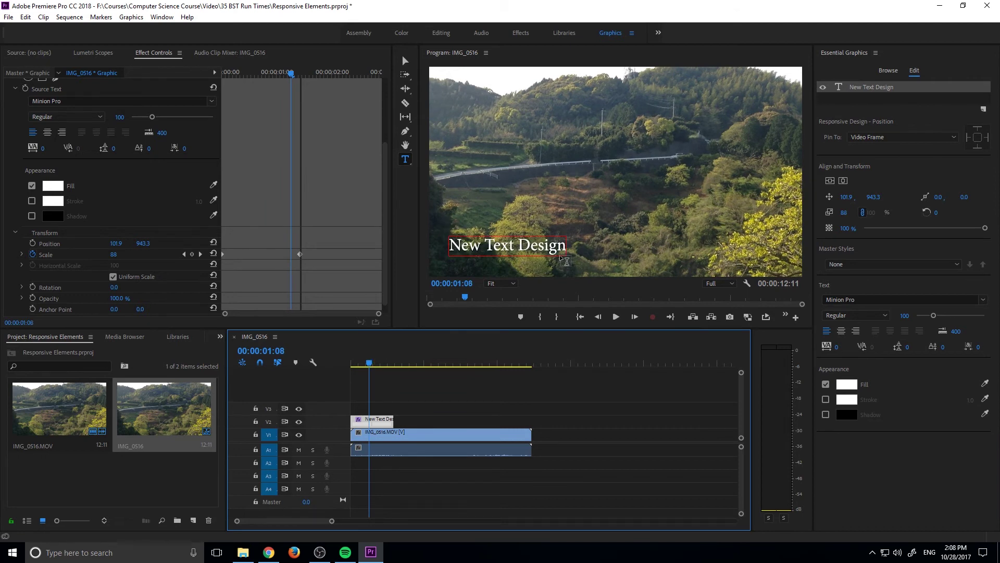
left_click(978, 153)
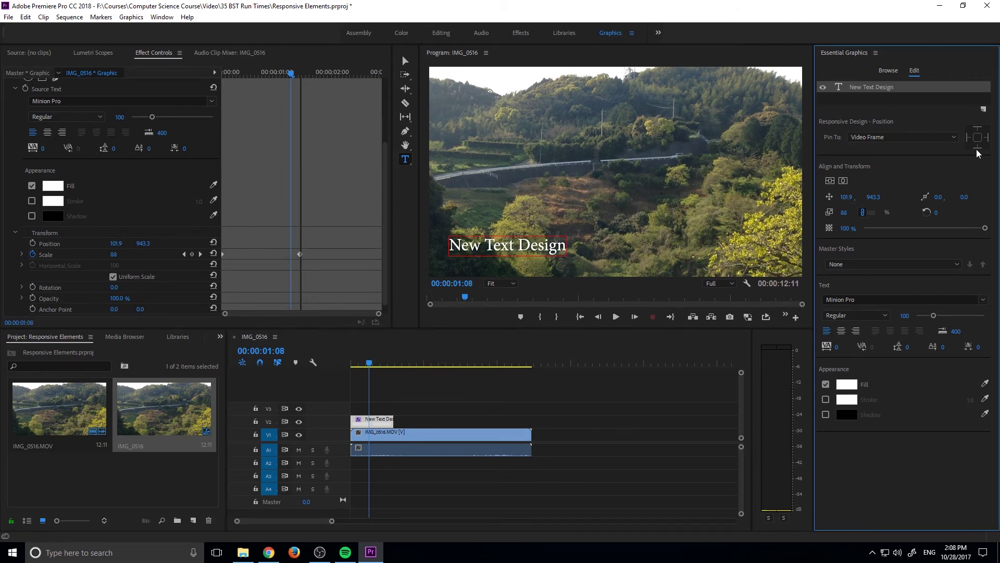
left_click(978, 153)
left_click(70, 17)
left_click(395, 363)
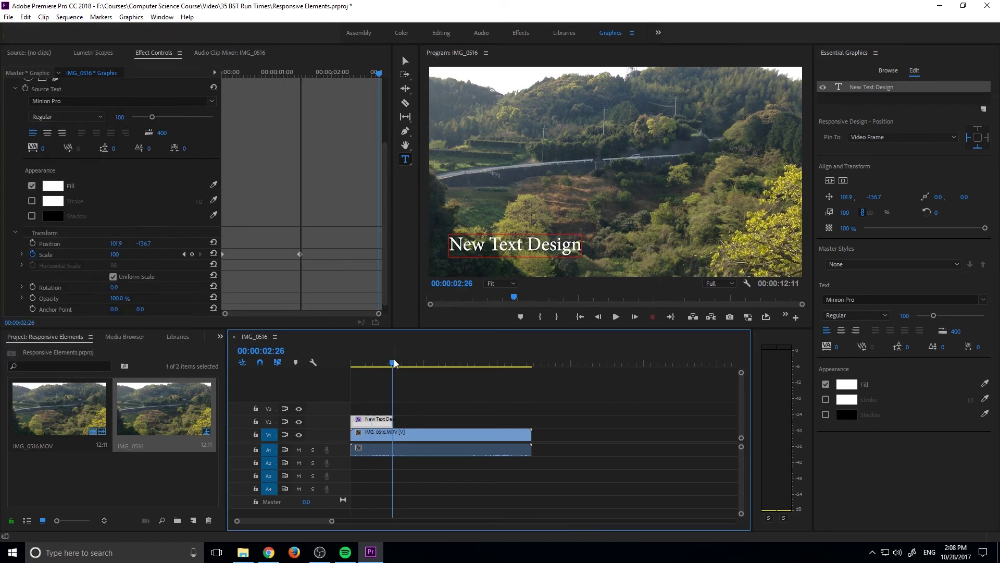
left_click(69, 17)
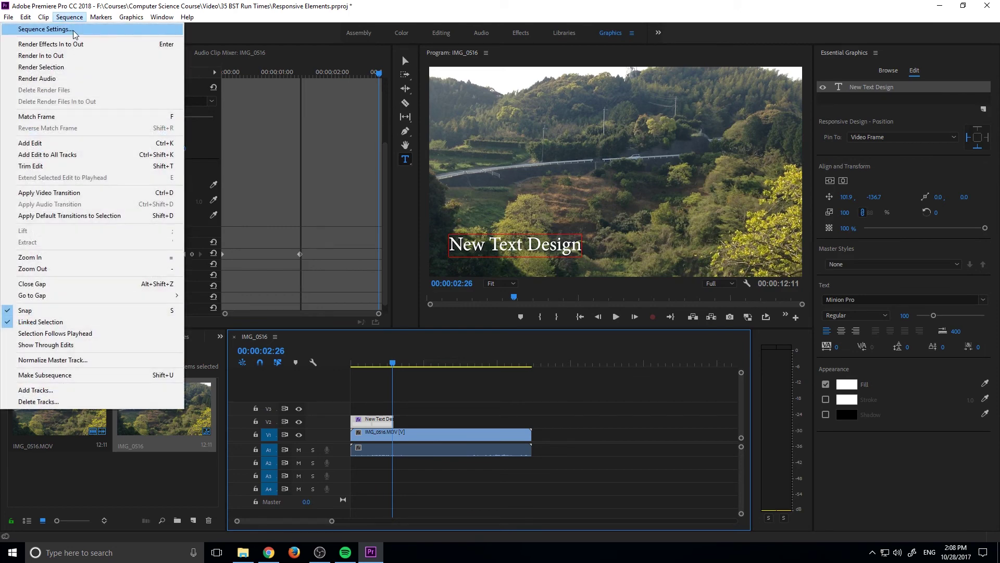
left_click(75, 30)
double_click(441, 151)
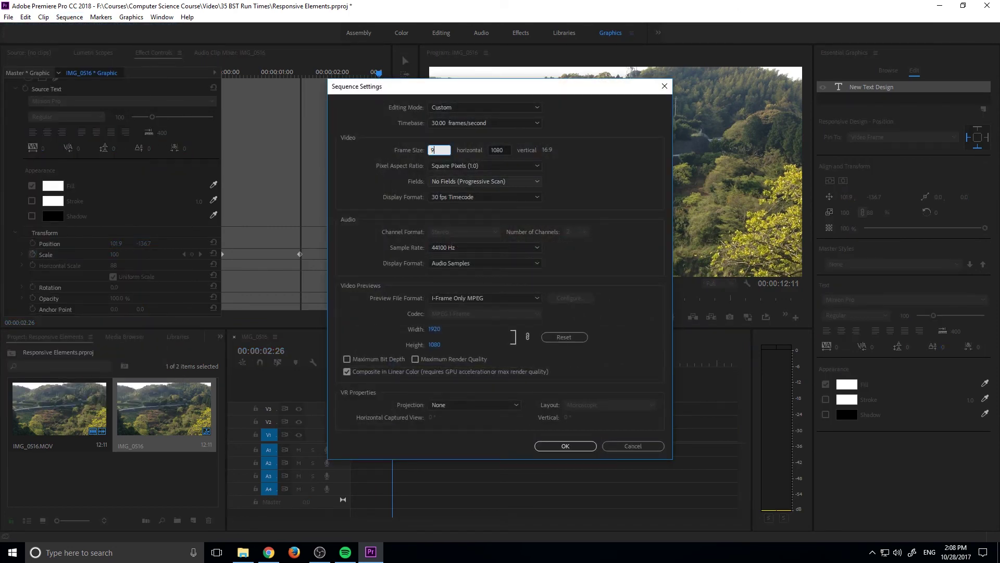
type("900")
left_click(595, 157)
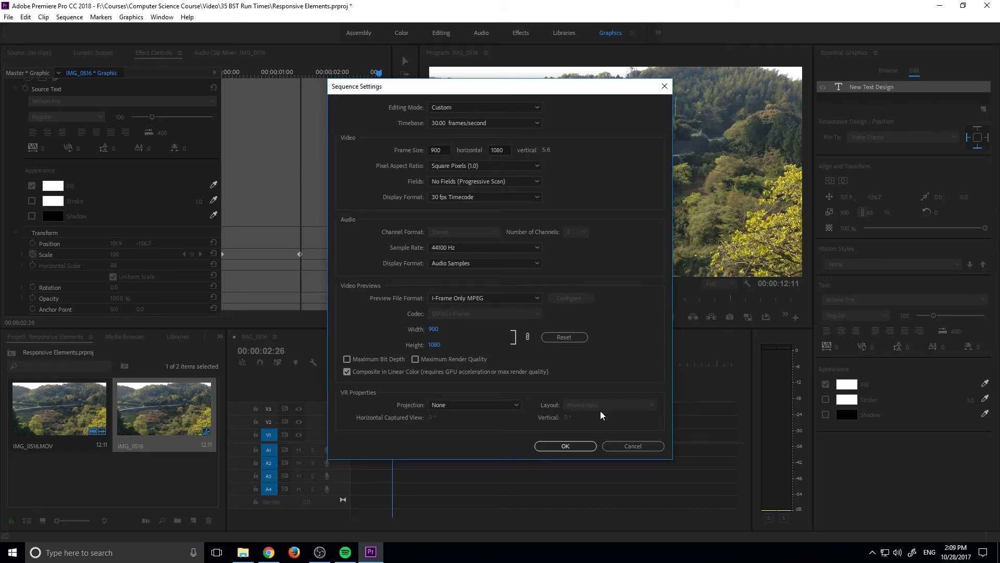
left_click(565, 446)
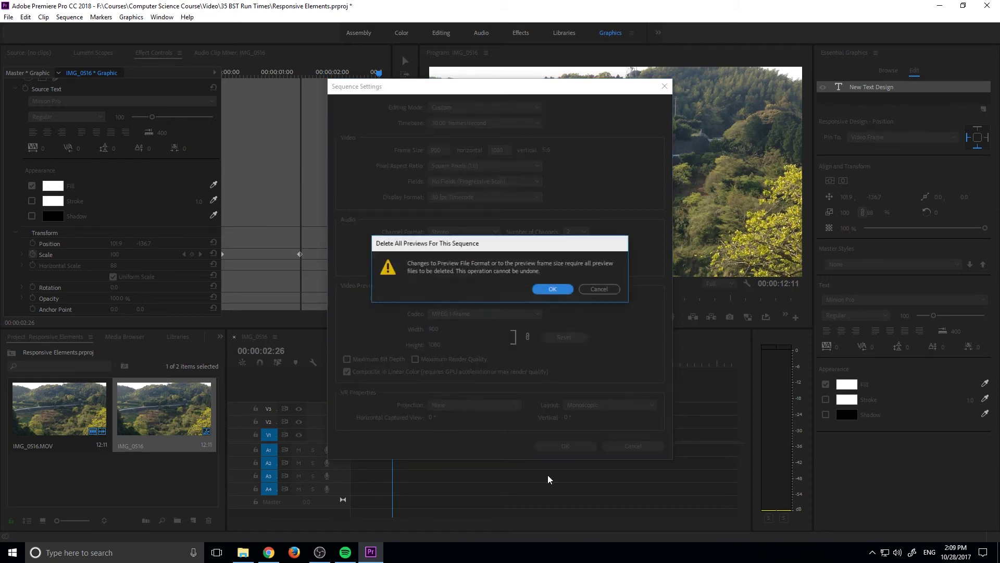
left_click(551, 289)
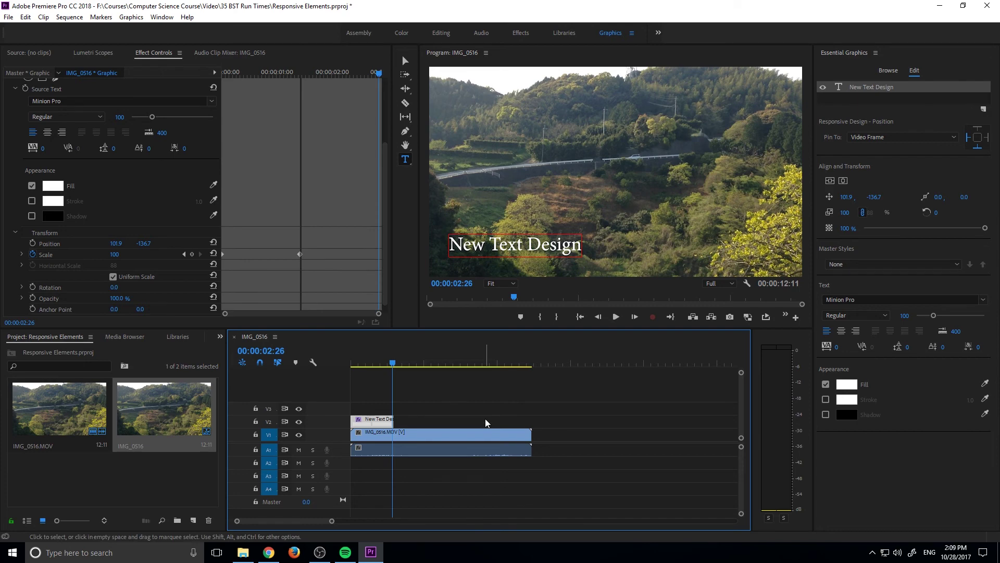
Step: Redo the 900×1080 portrait frame, then play and scrub the title animation to one second
left_click(25, 17)
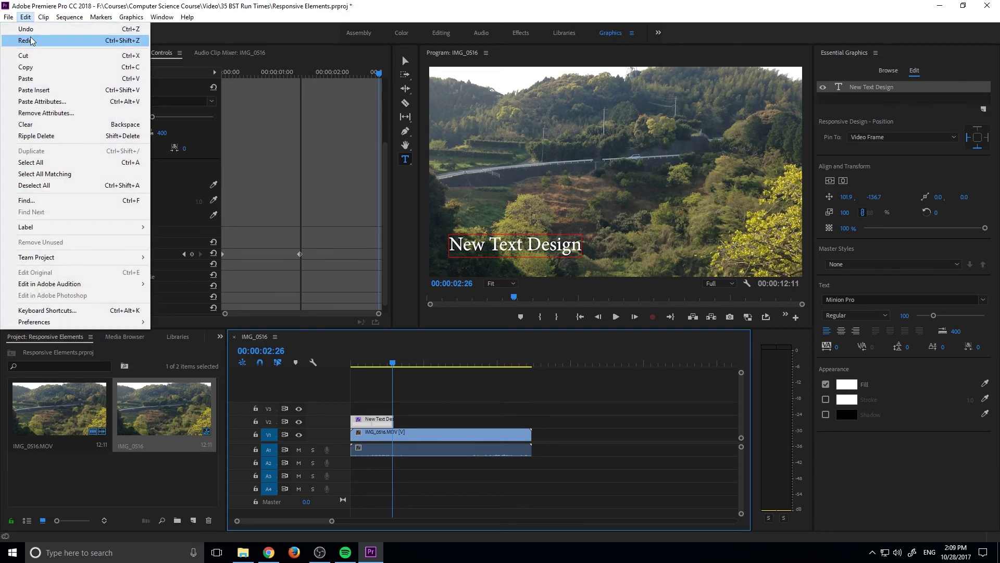
left_click(30, 38)
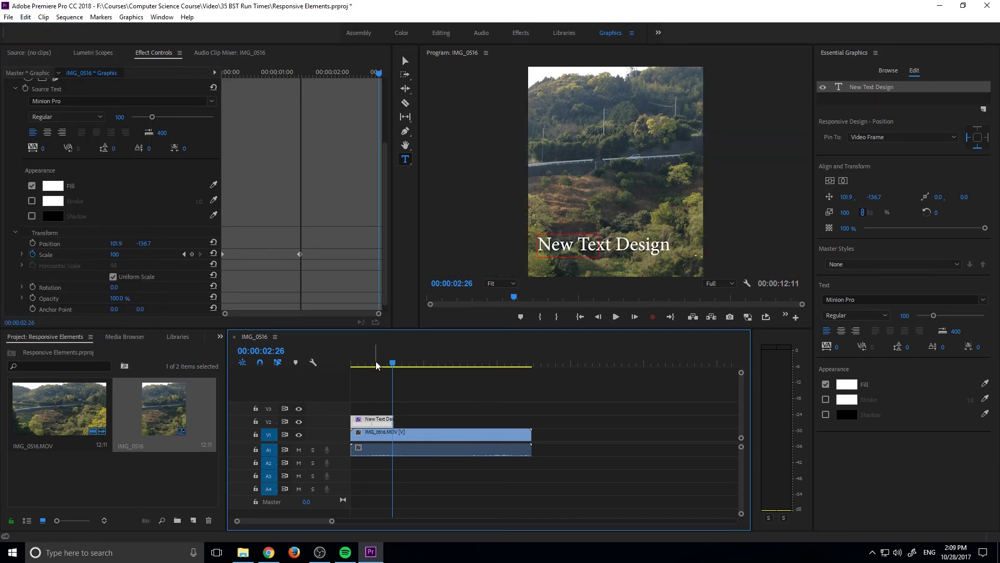
key("Home")
key("space")
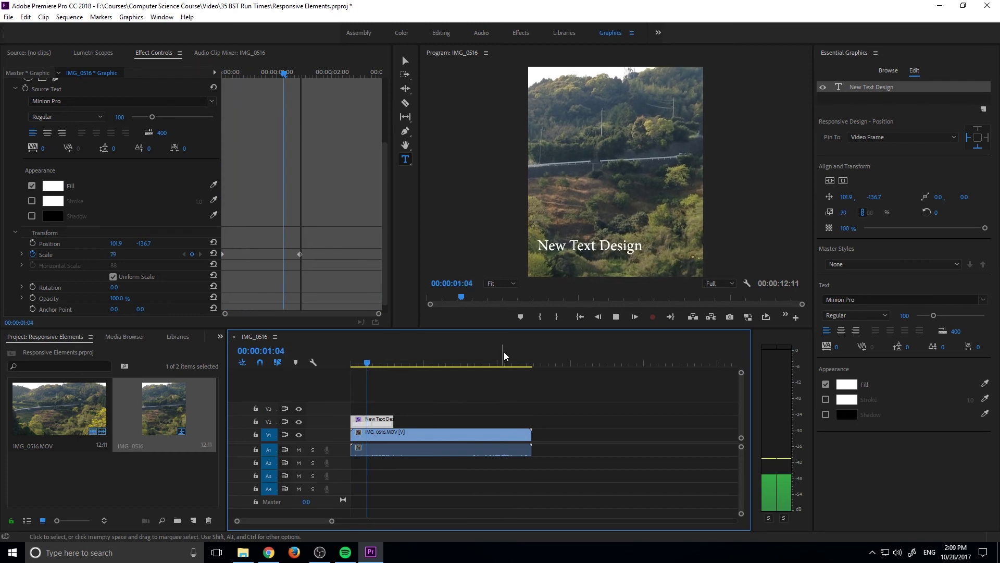
key("space")
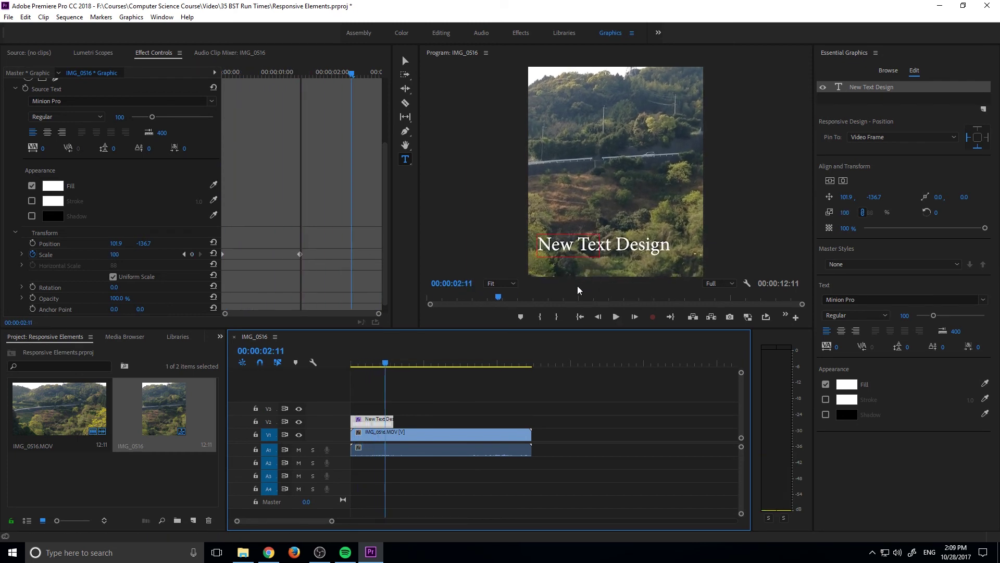
mouse_move(385, 364)
left_mouse_down()
mouse_move(337, 365)
mouse_move(386, 371)
mouse_move(358, 370)
mouse_move(370, 368)
left_mouse_up()
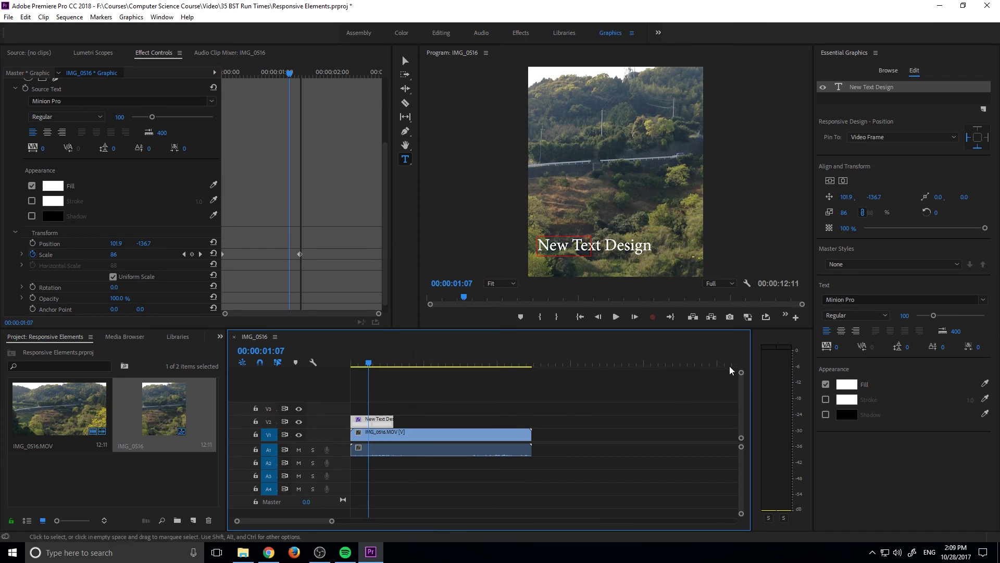
left_click(367, 365)
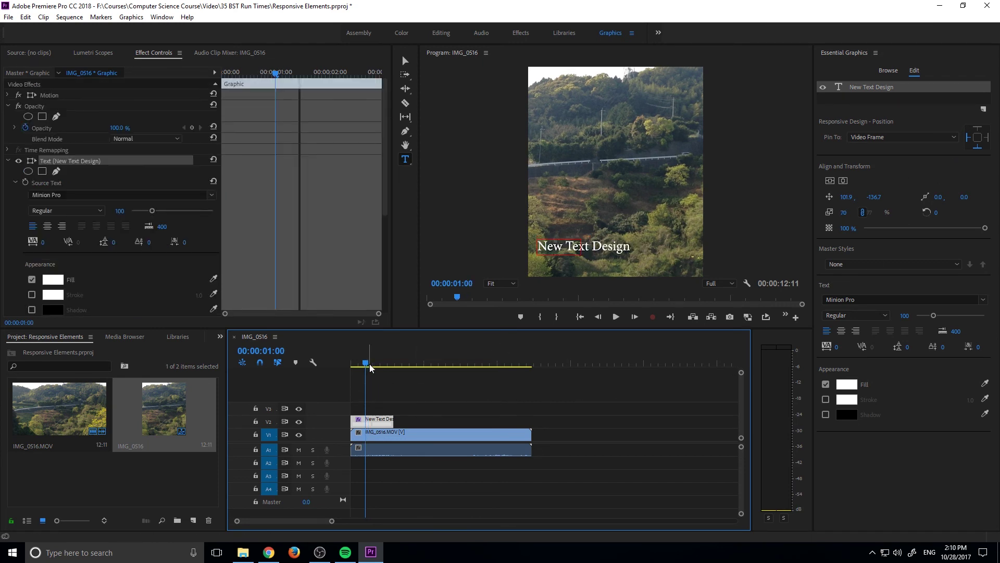